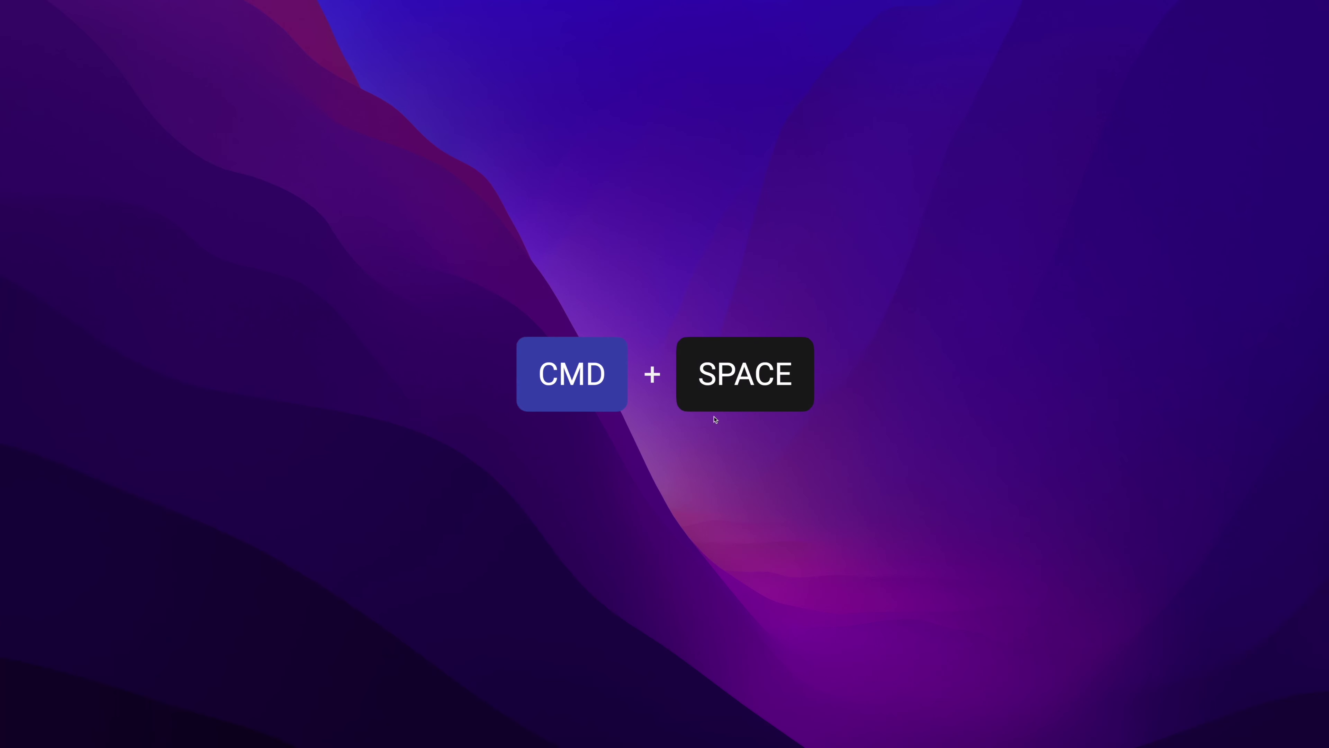
# Step: Launch Disk Utility from Spotlight by searching 'dis'
pyautogui.press('super+space')
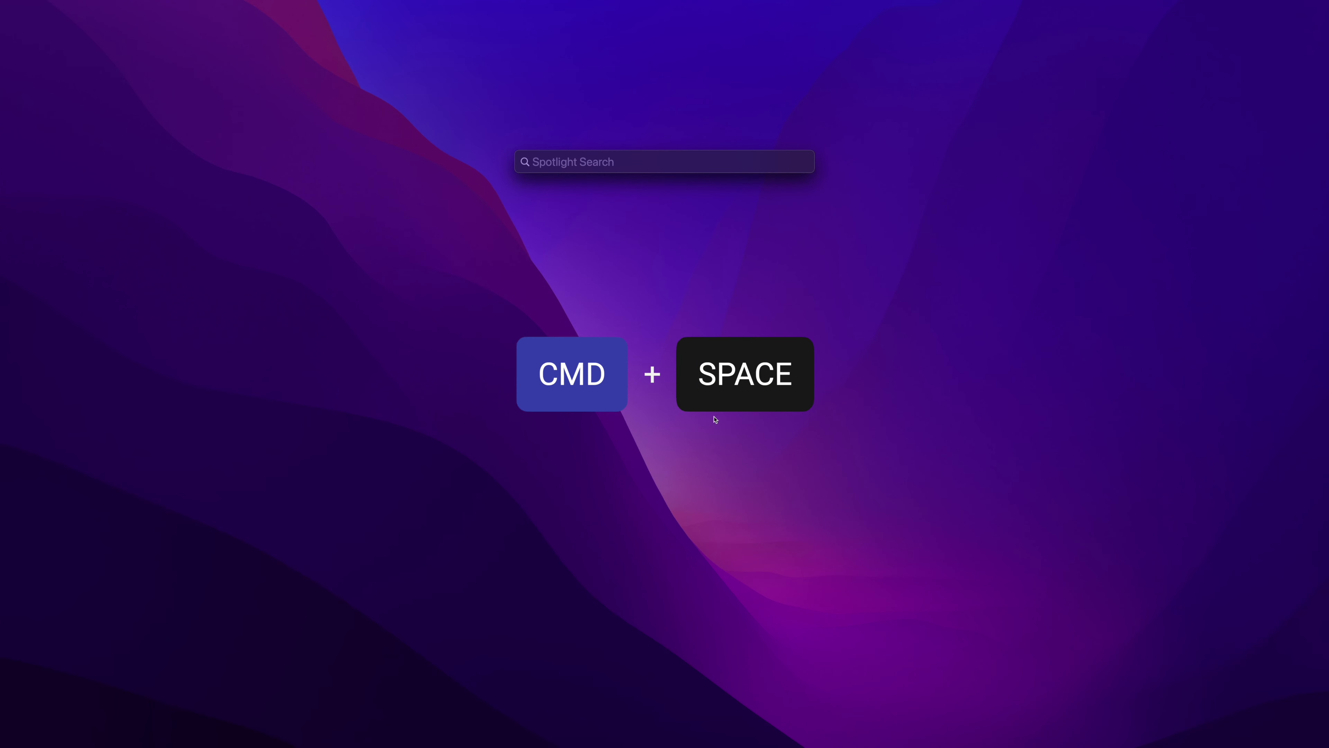
pyautogui.write('disk u')
pyautogui.press('Return')
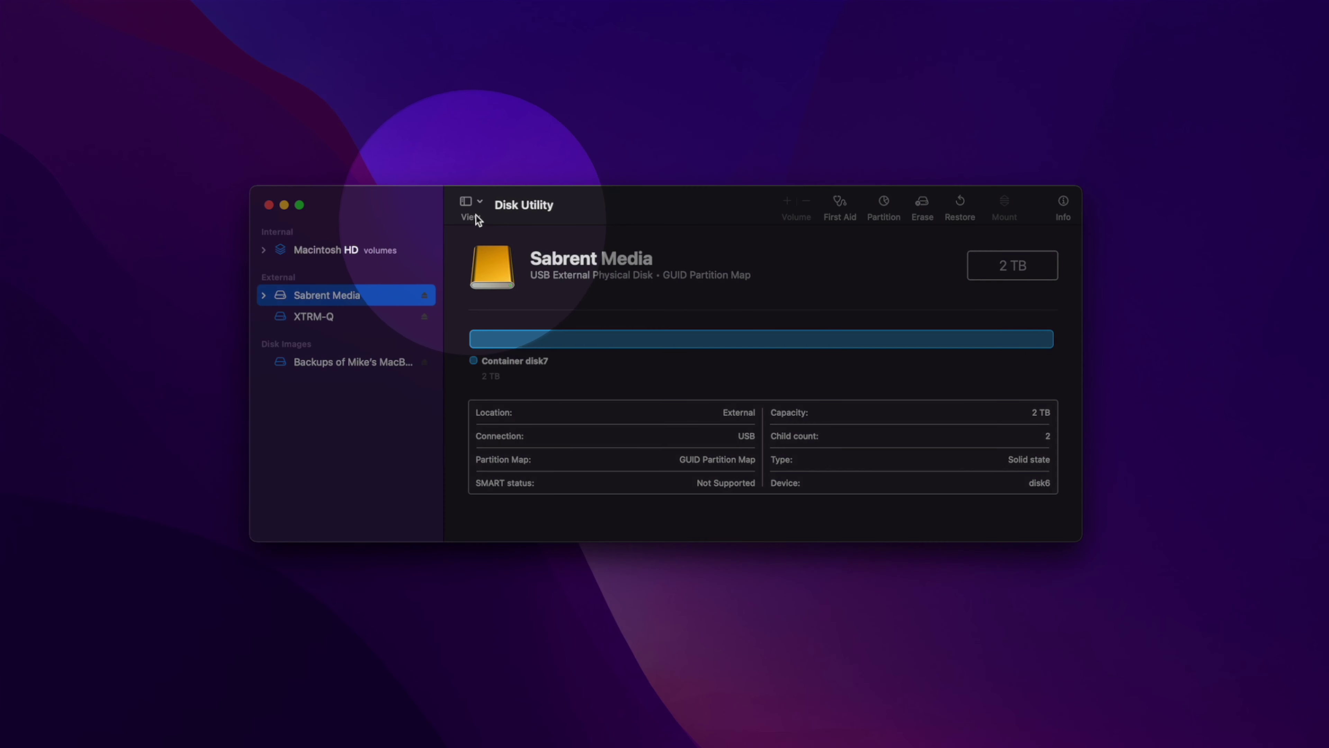
pyautogui.click(479, 203)
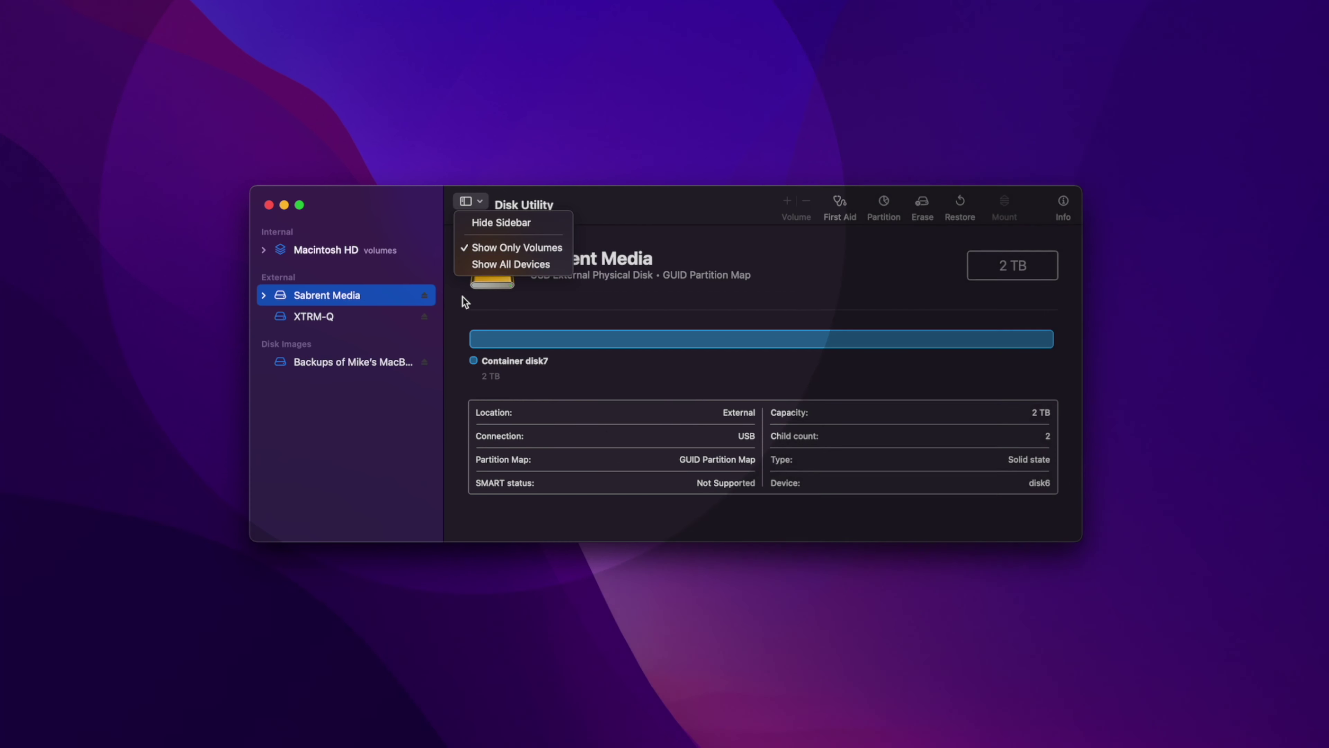
pyautogui.click(462, 296)
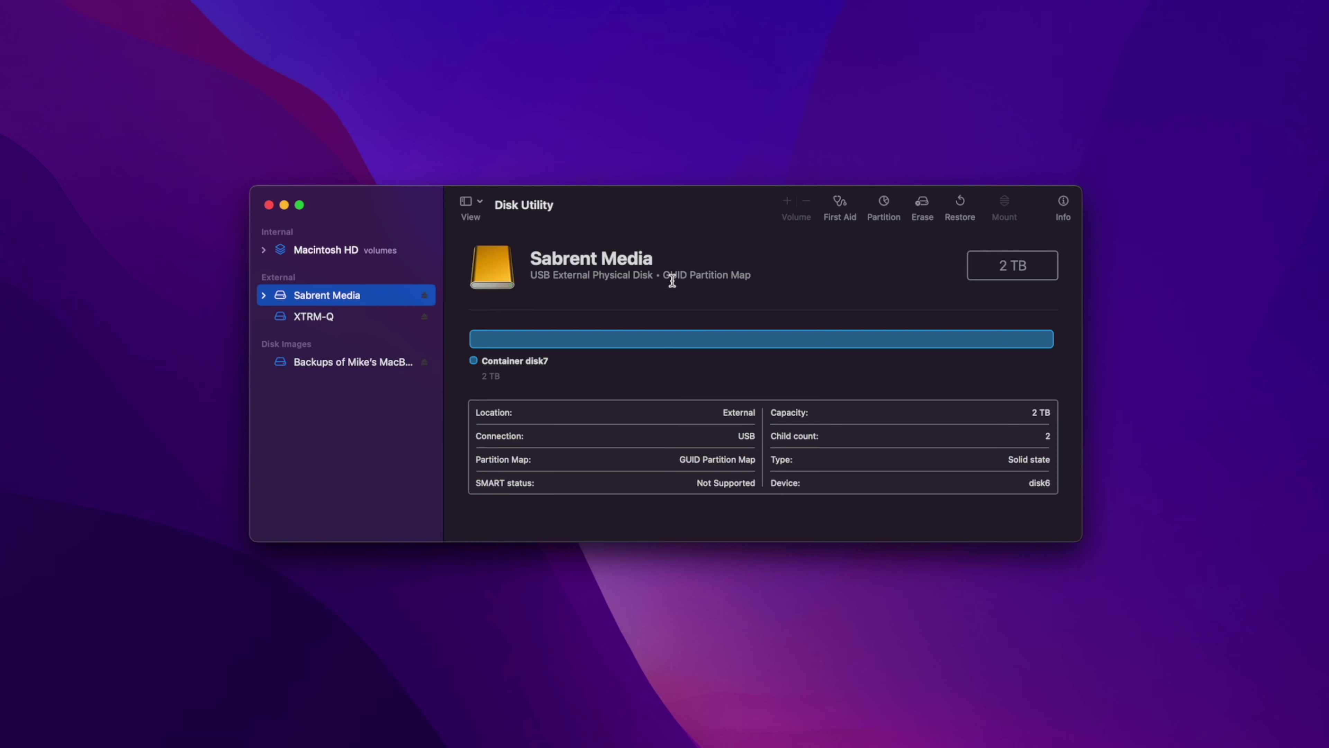
# Step: Open the Erase dialog for the Sabrent Media disk and review its data-loss warning
pyautogui.click(923, 203)
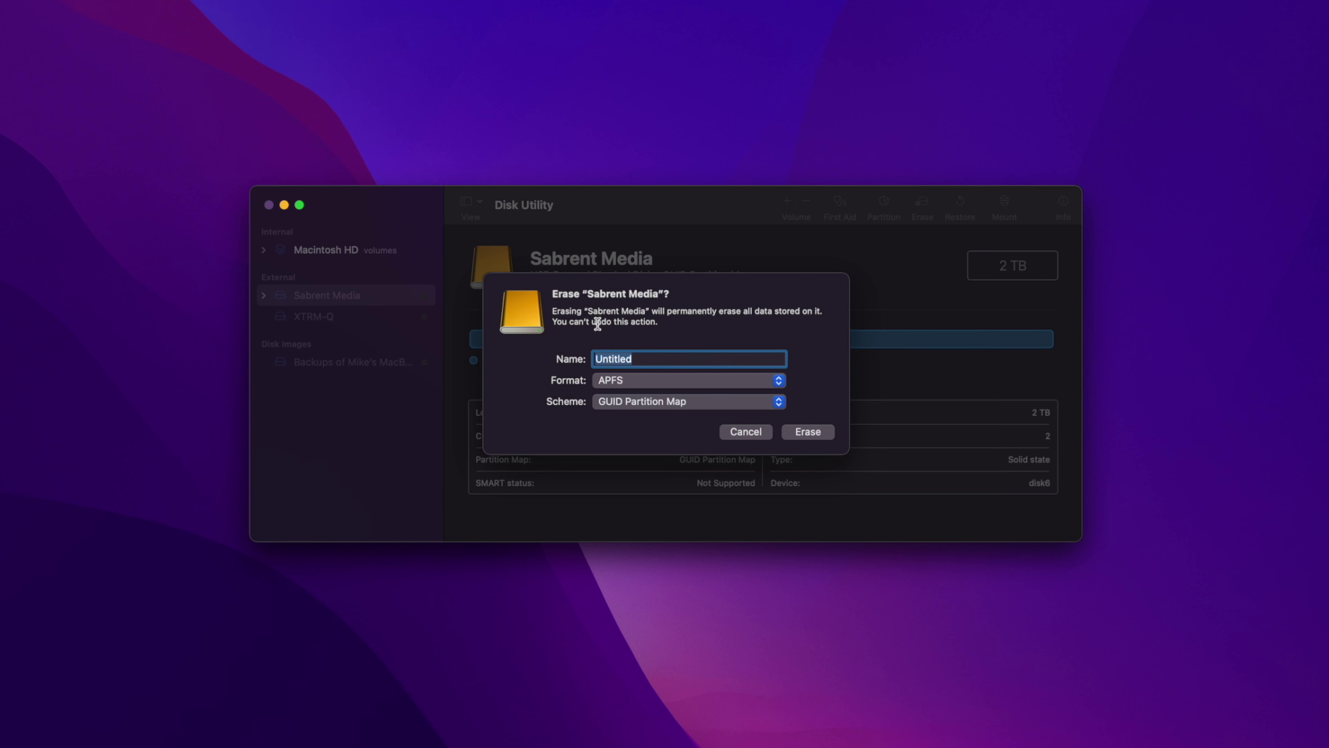
pyautogui.moveTo(554, 312); pyautogui.dragTo(804, 316)
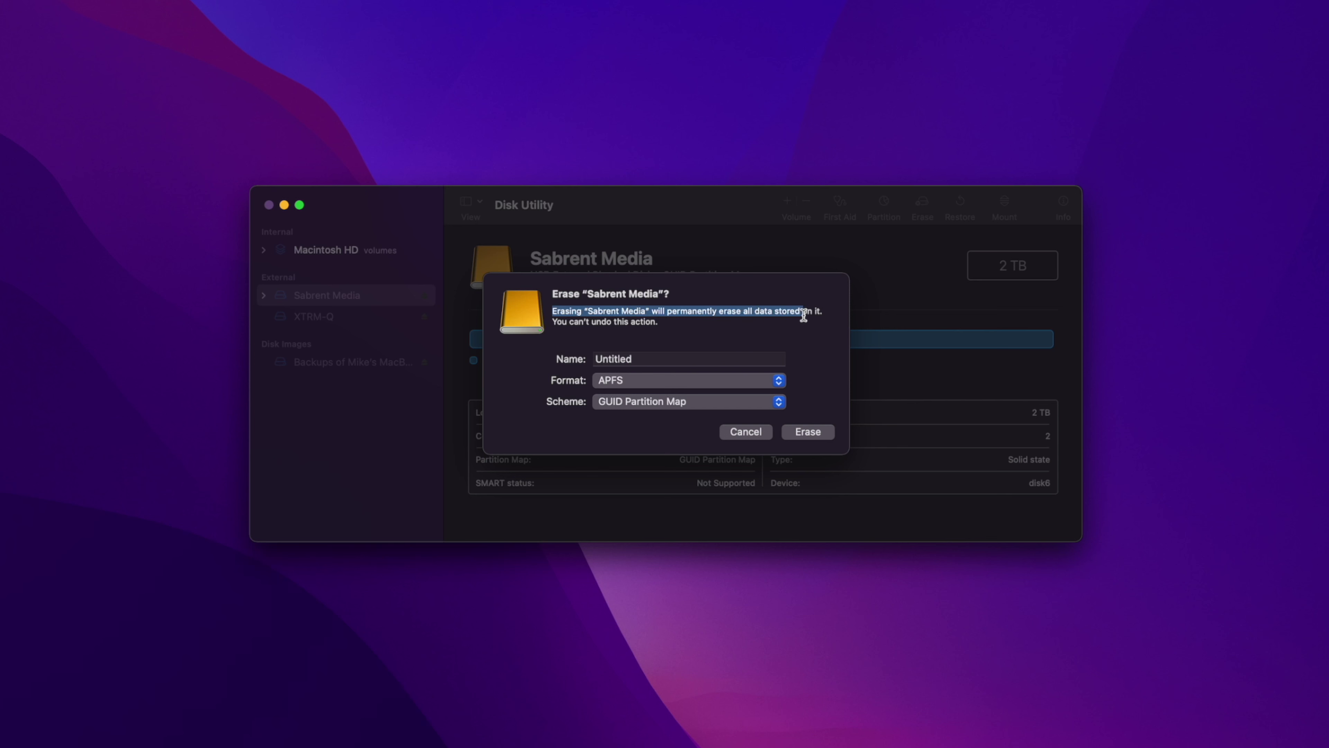
pyautogui.click(822, 310)
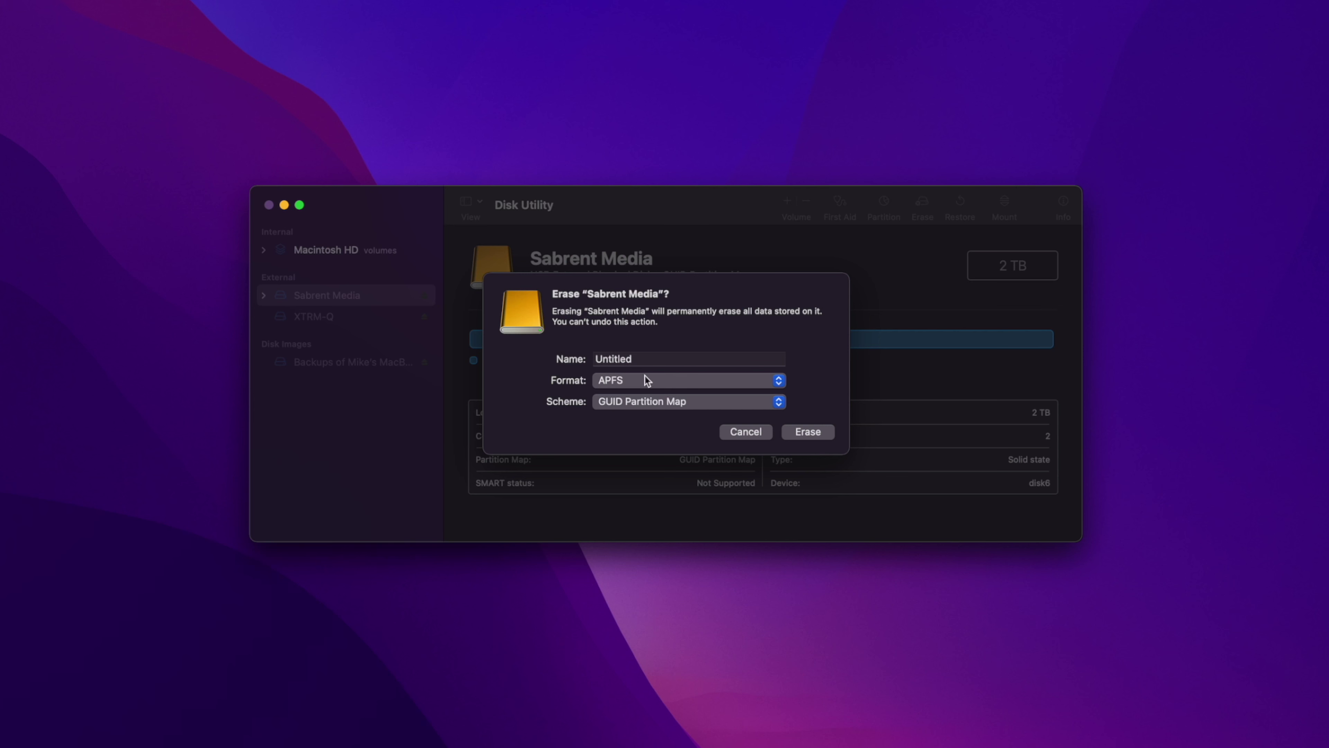
# Step: Replace the default name Untitled with 'Sabrent SSD' and bring up the format list
pyautogui.doubleClick(620, 359)
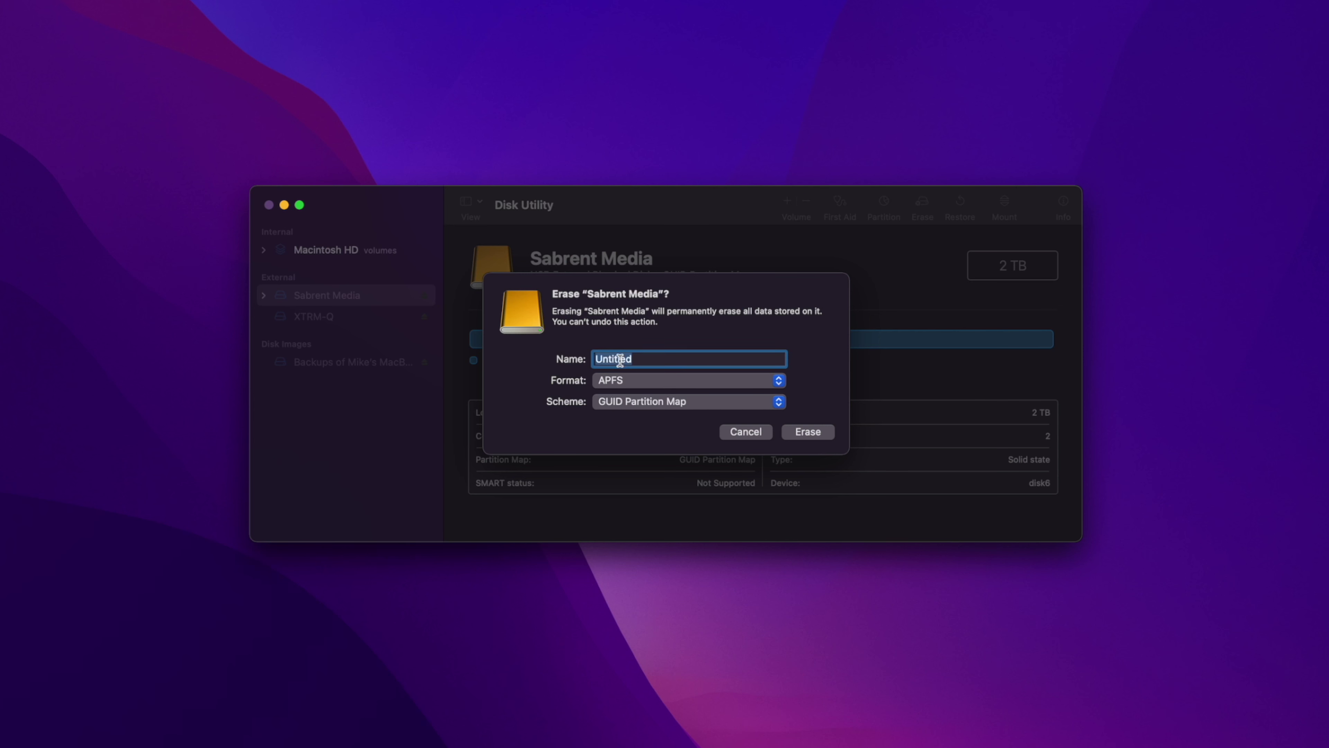
pyautogui.write('Sabrent SSD')
pyautogui.click(607, 382)
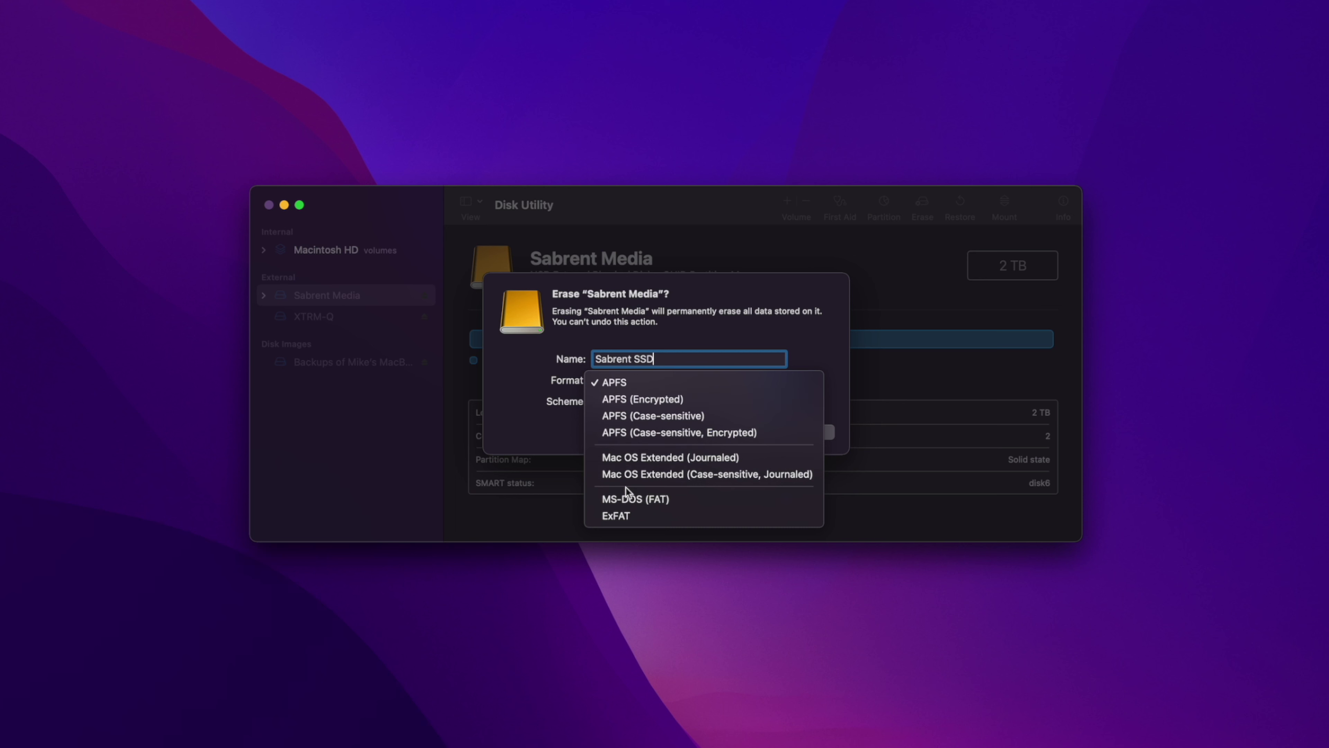
pyautogui.click(642, 381)
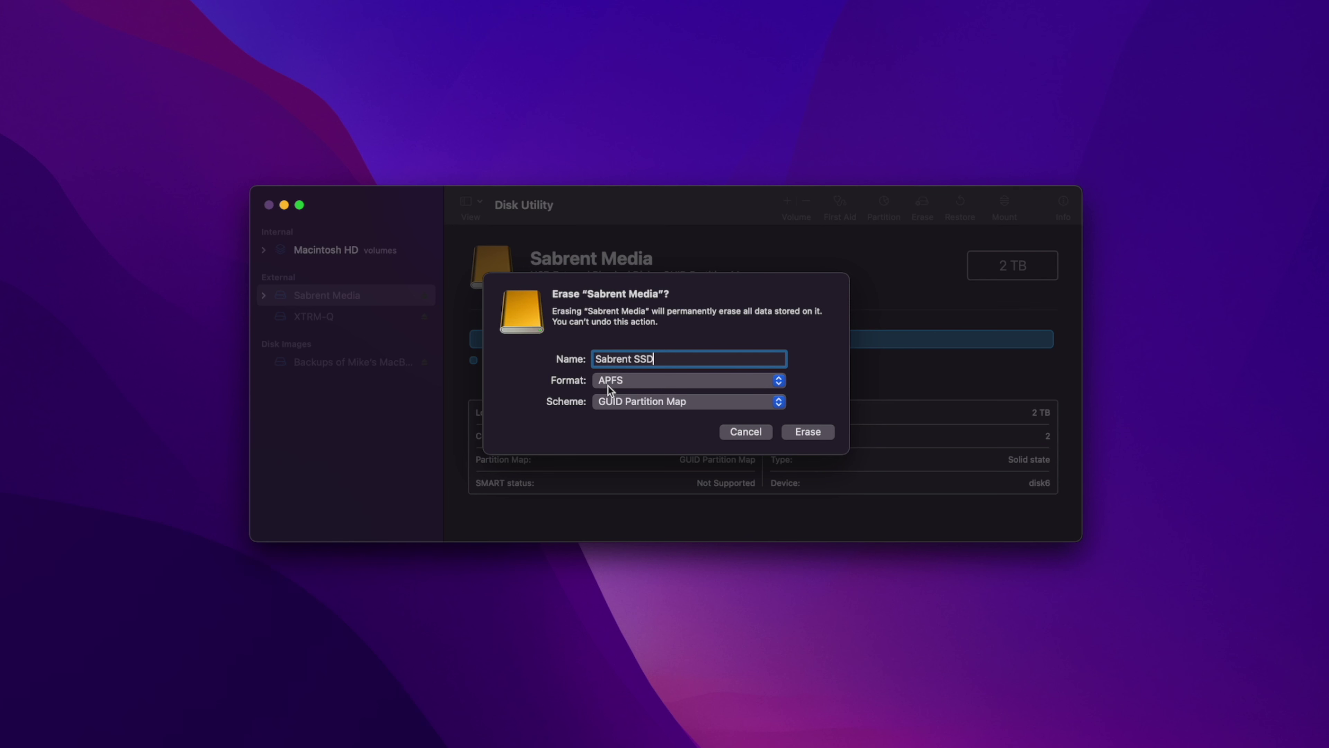
pyautogui.click(641, 382)
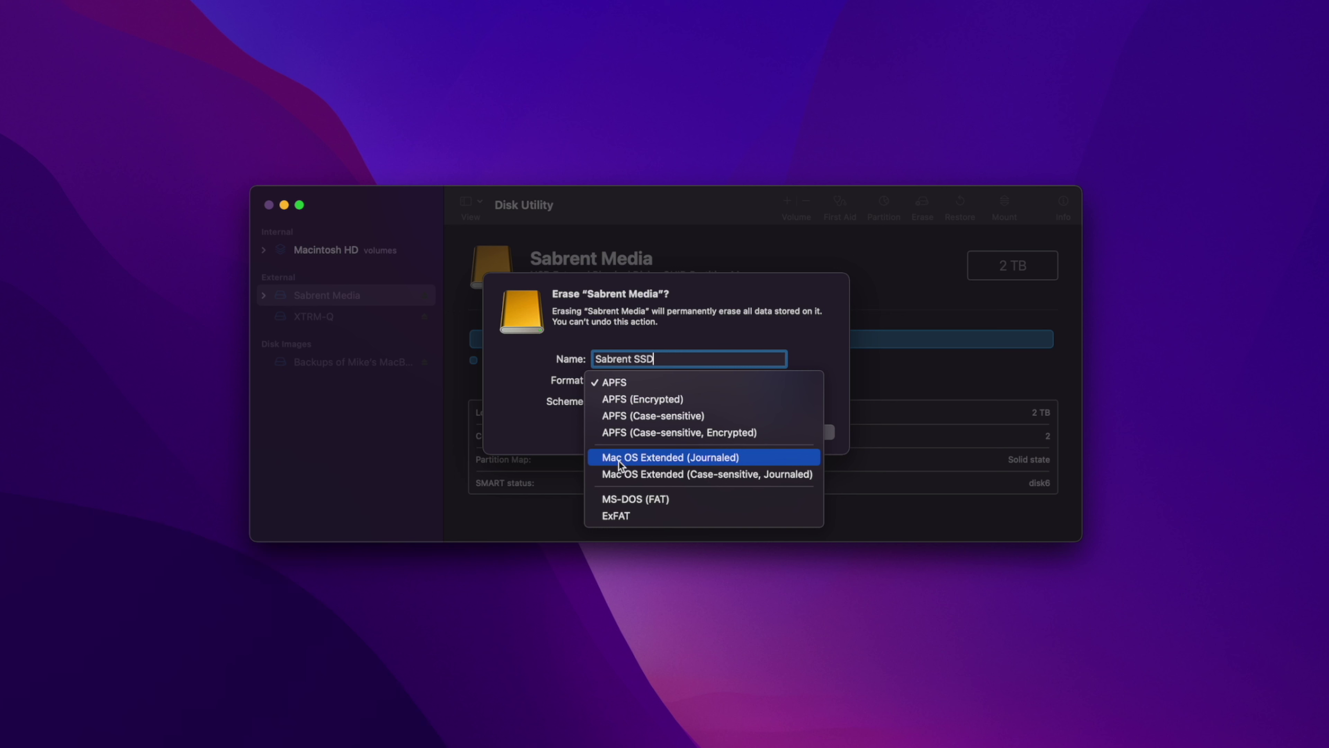
pyautogui.click(606, 385)
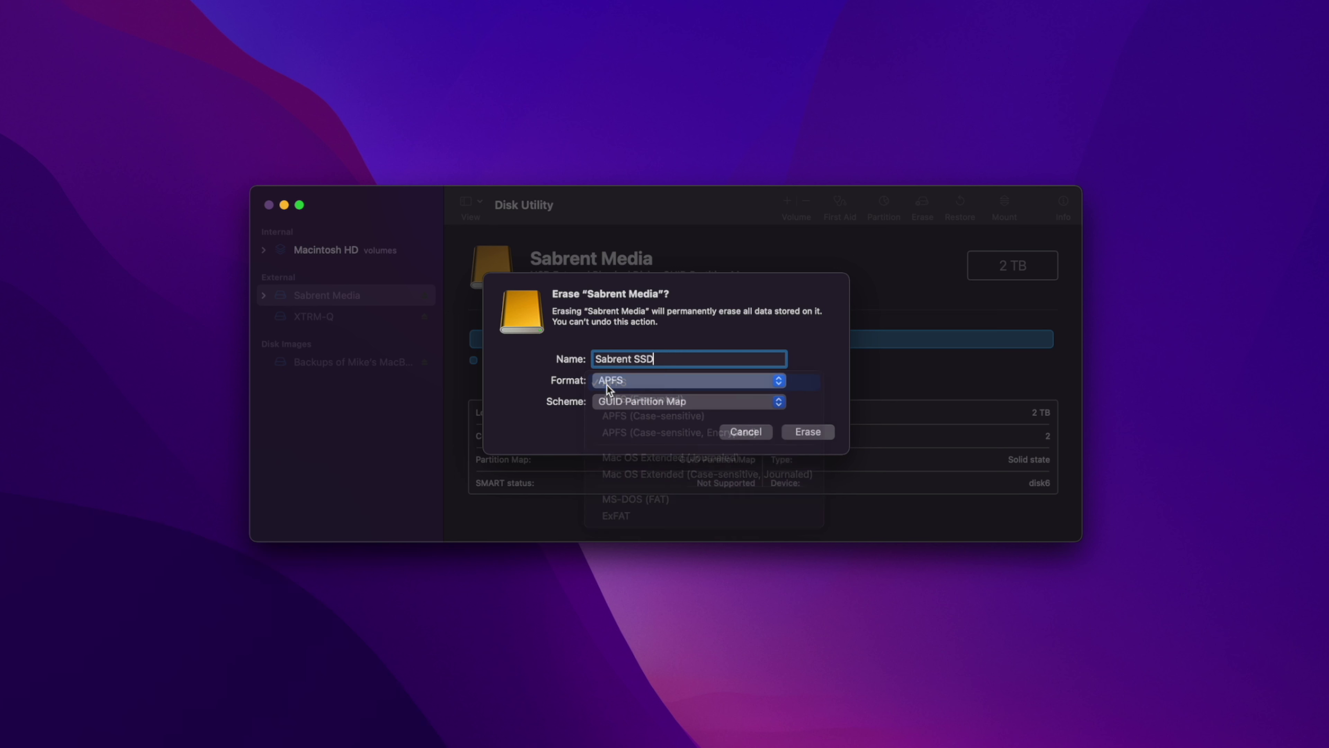
pyautogui.click(622, 403)
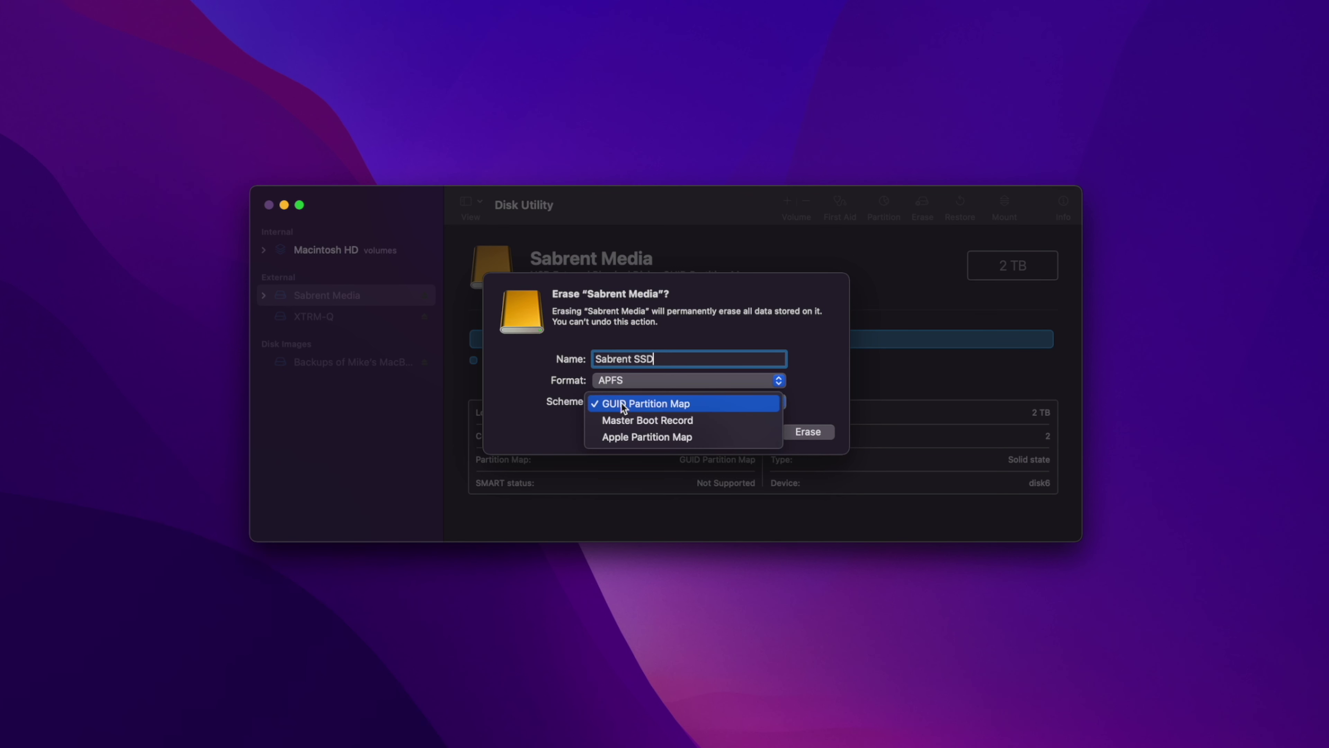
pyautogui.click(643, 405)
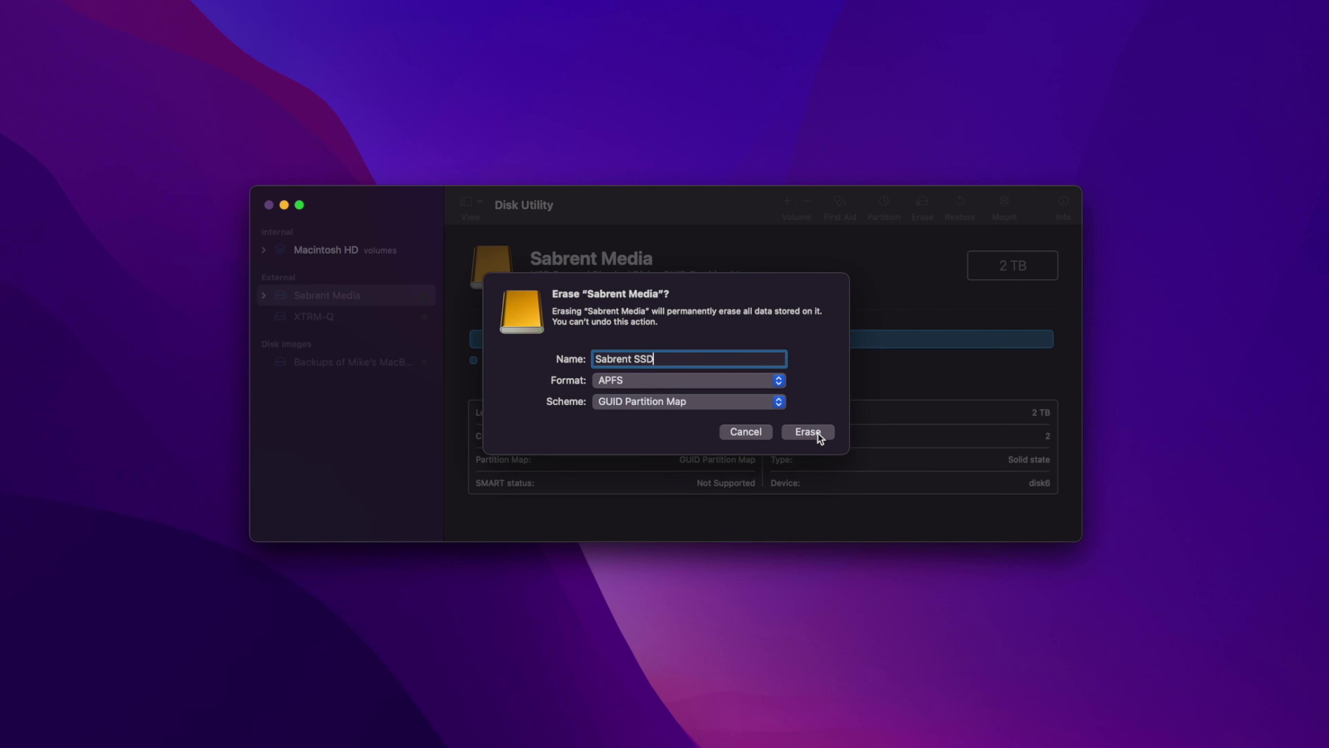
pyautogui.click(809, 431)
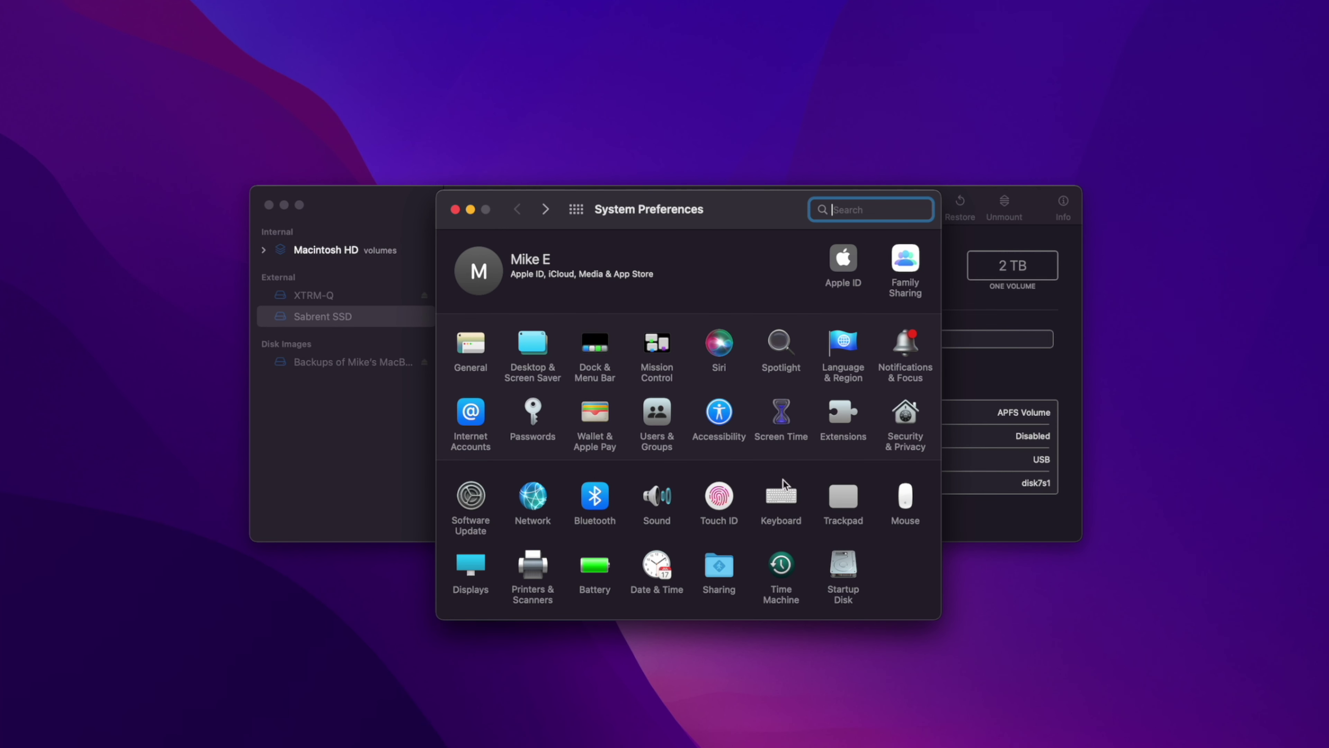
# Step: Open the Time Machine backup settings in System Preferences
pyautogui.click(782, 564)
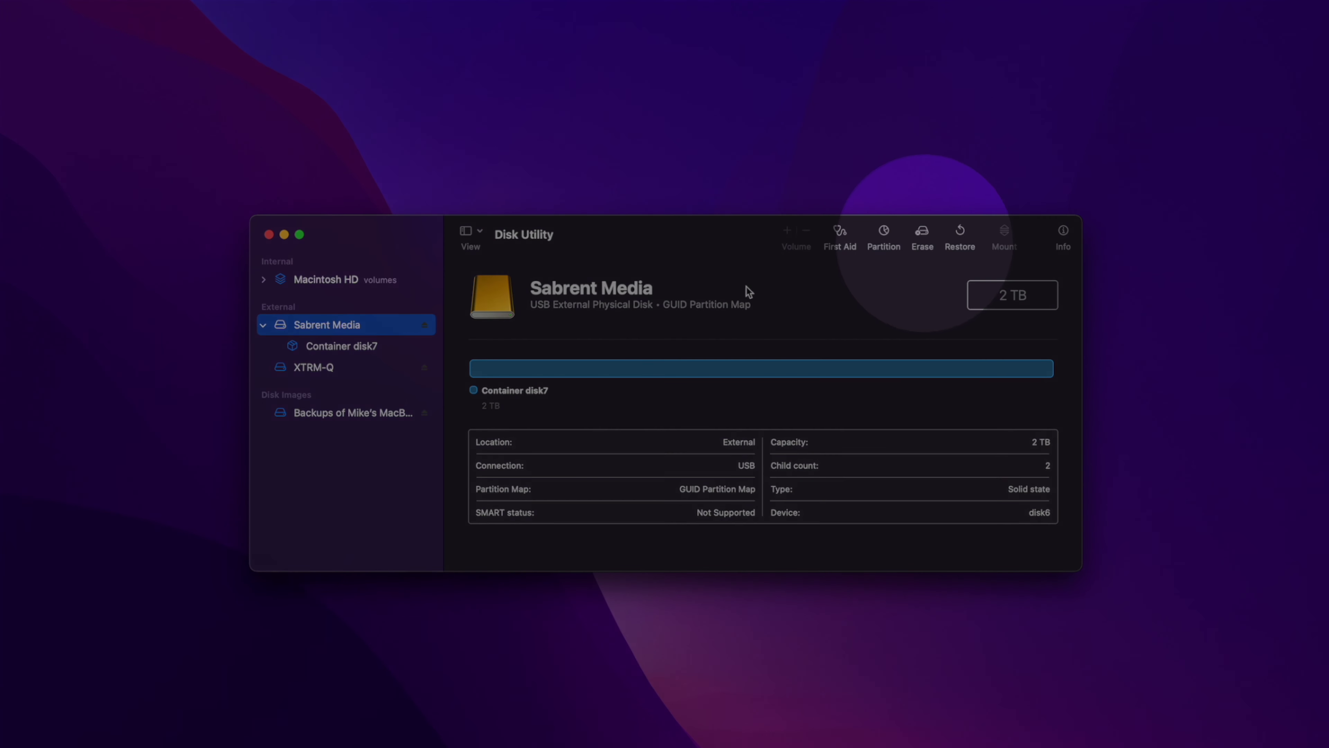
# Step: Erase Sabrent Media as a single ExFAT volume named 'Sabrent SSD'
pyautogui.click(921, 237)
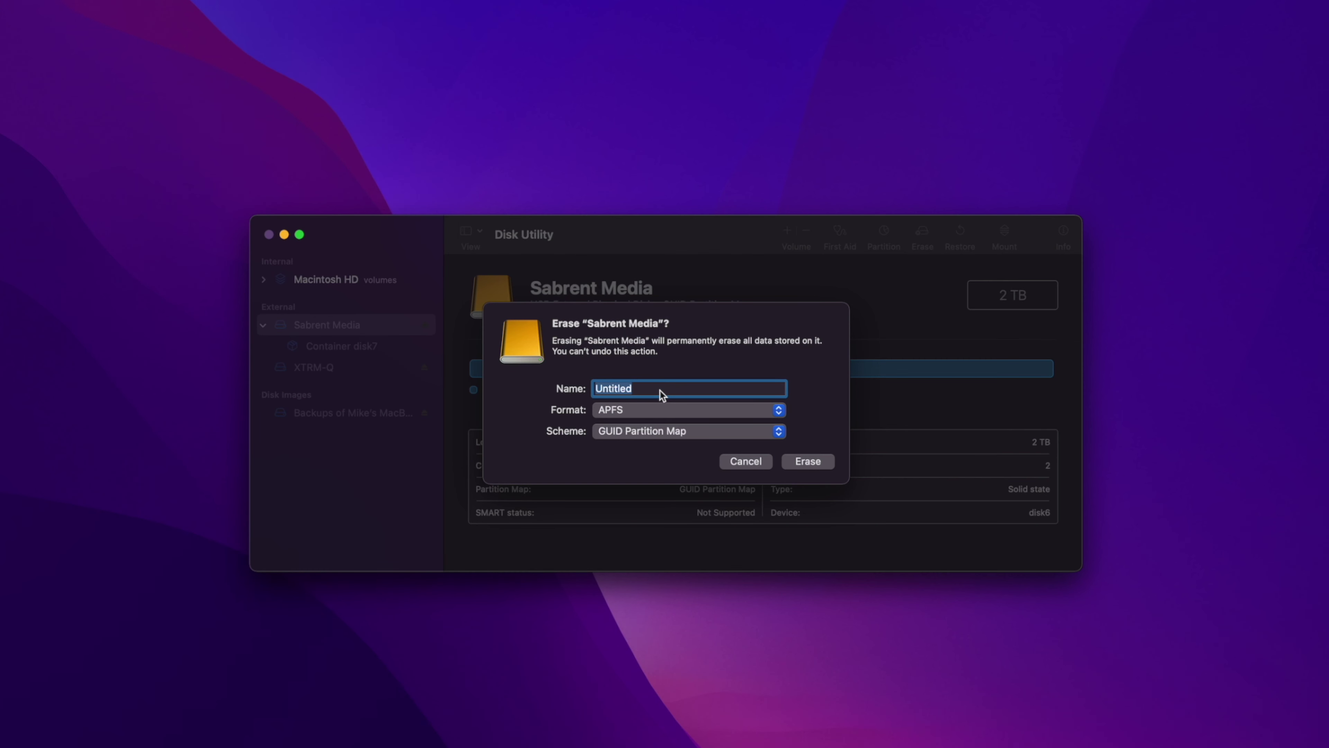
pyautogui.write('Sabrent SSD')
pyautogui.click(647, 408)
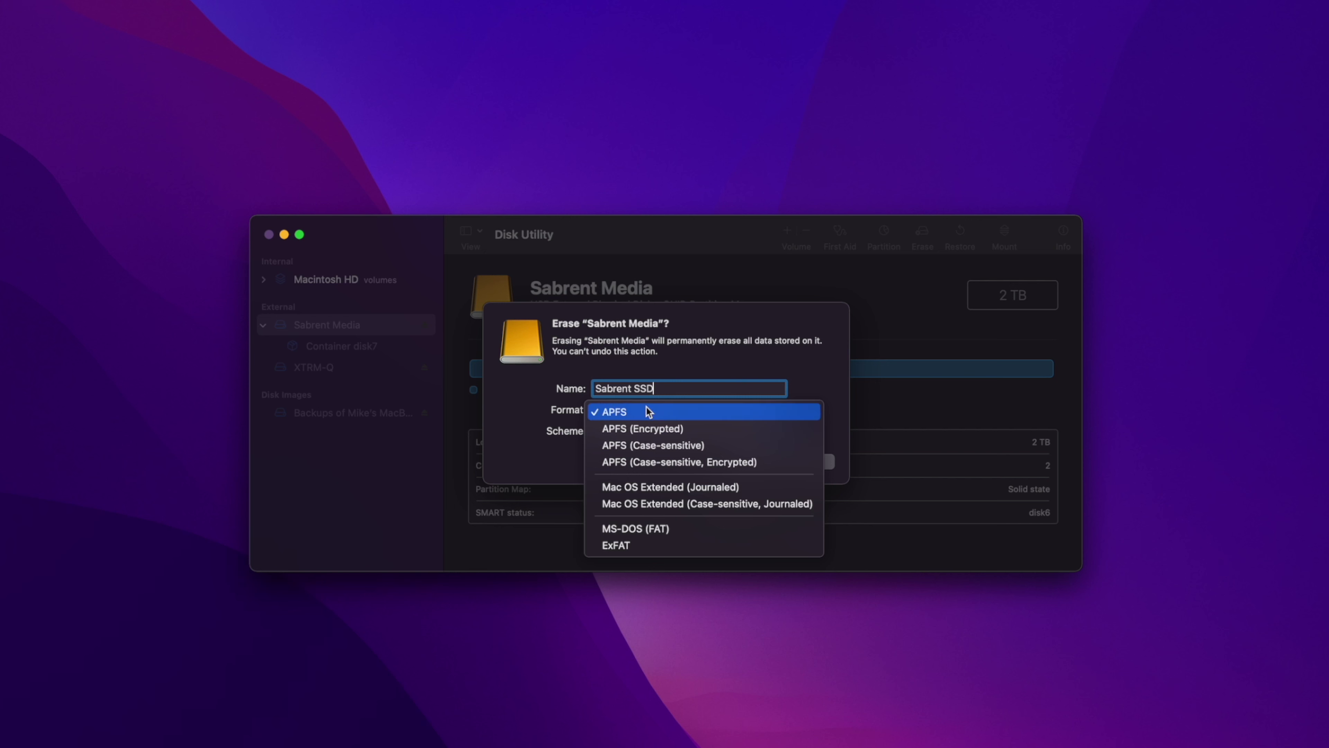
pyautogui.click(647, 550)
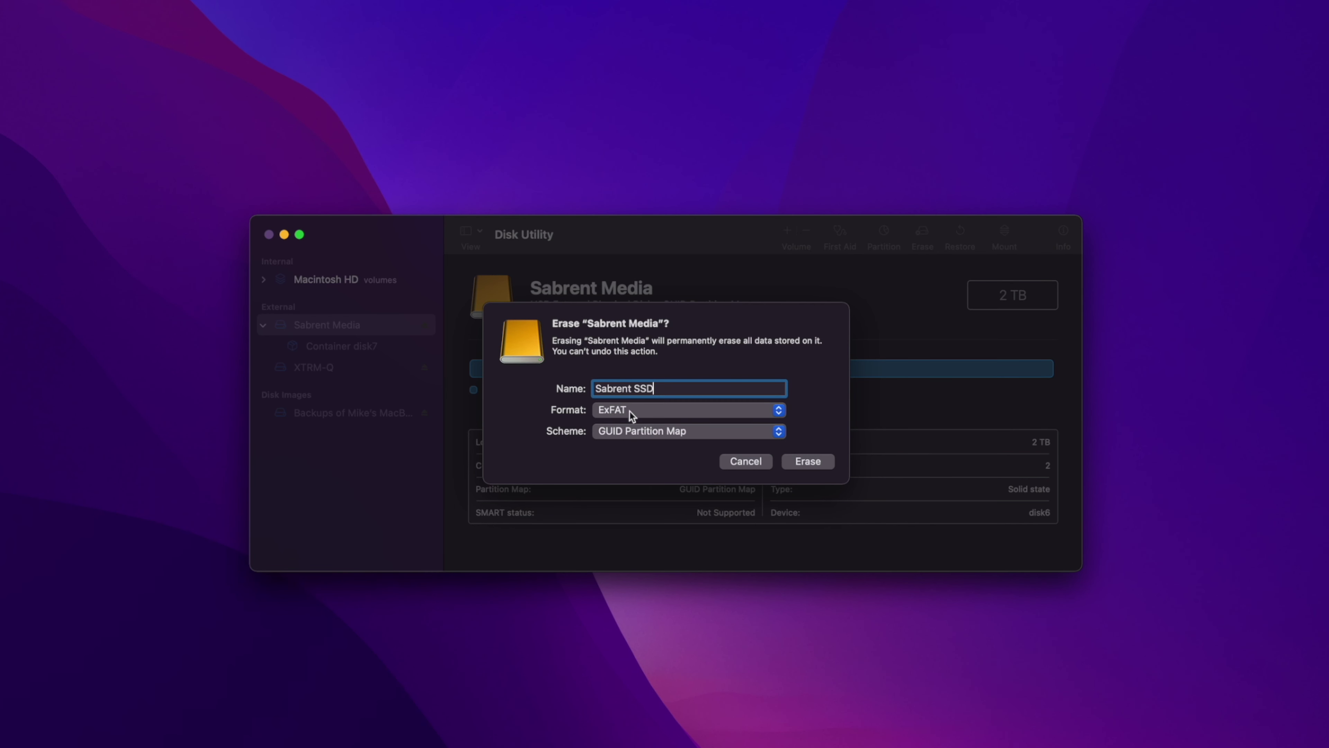
pyautogui.click(796, 457)
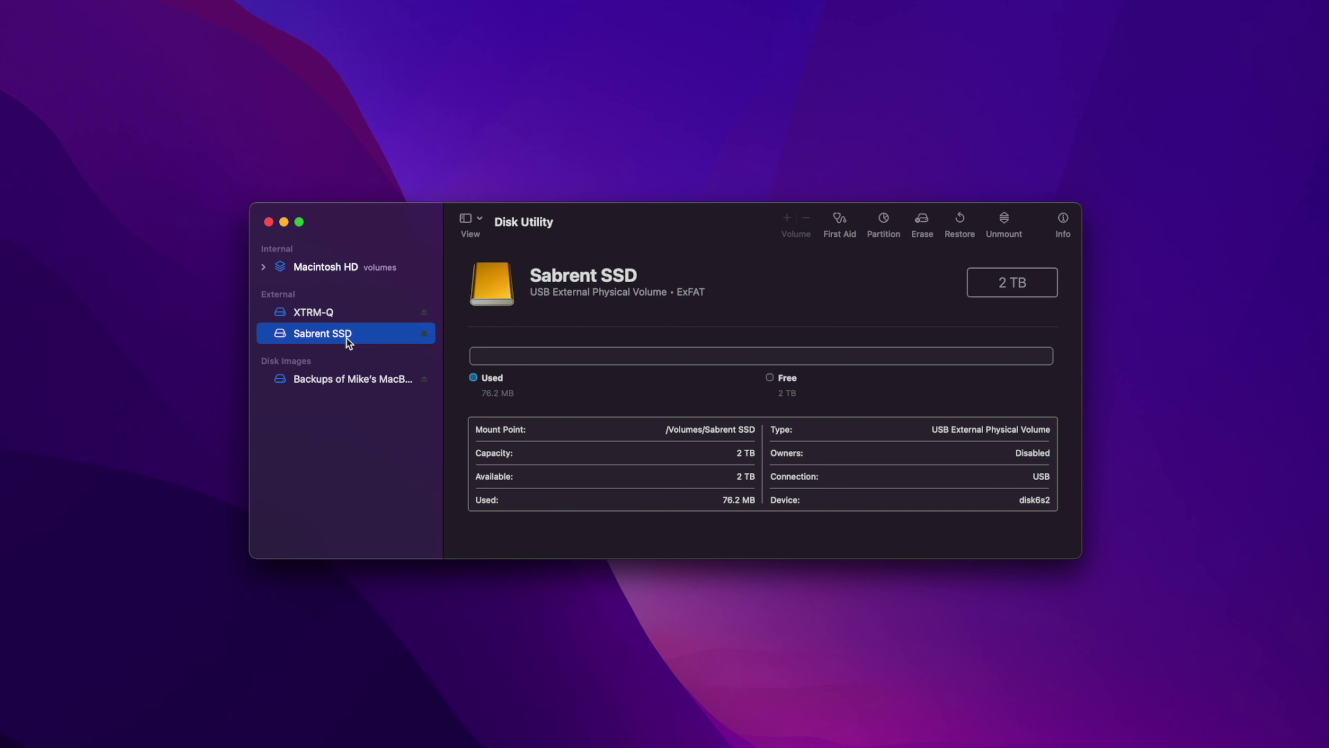
# Step: Erase Sabrent SSD again in APFS format, then bring up the Partition layout
pyautogui.click(920, 223)
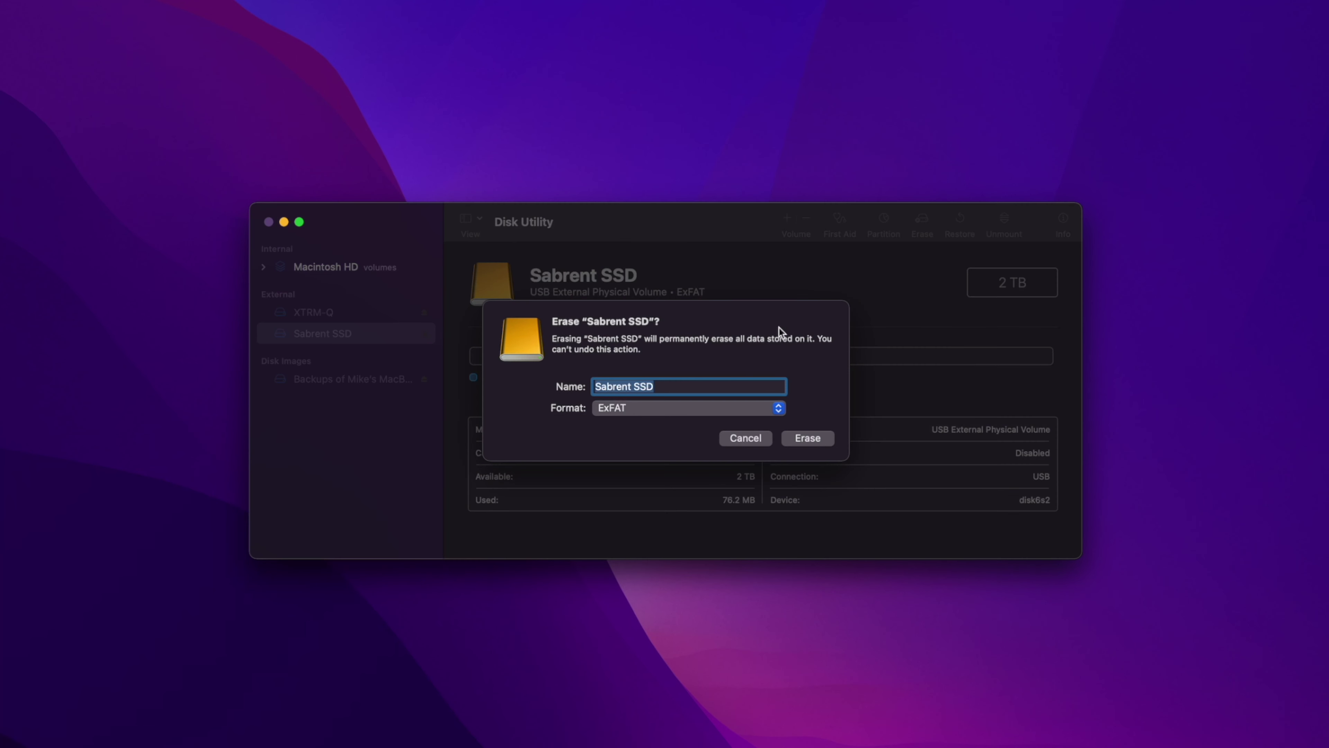
pyautogui.click(653, 404)
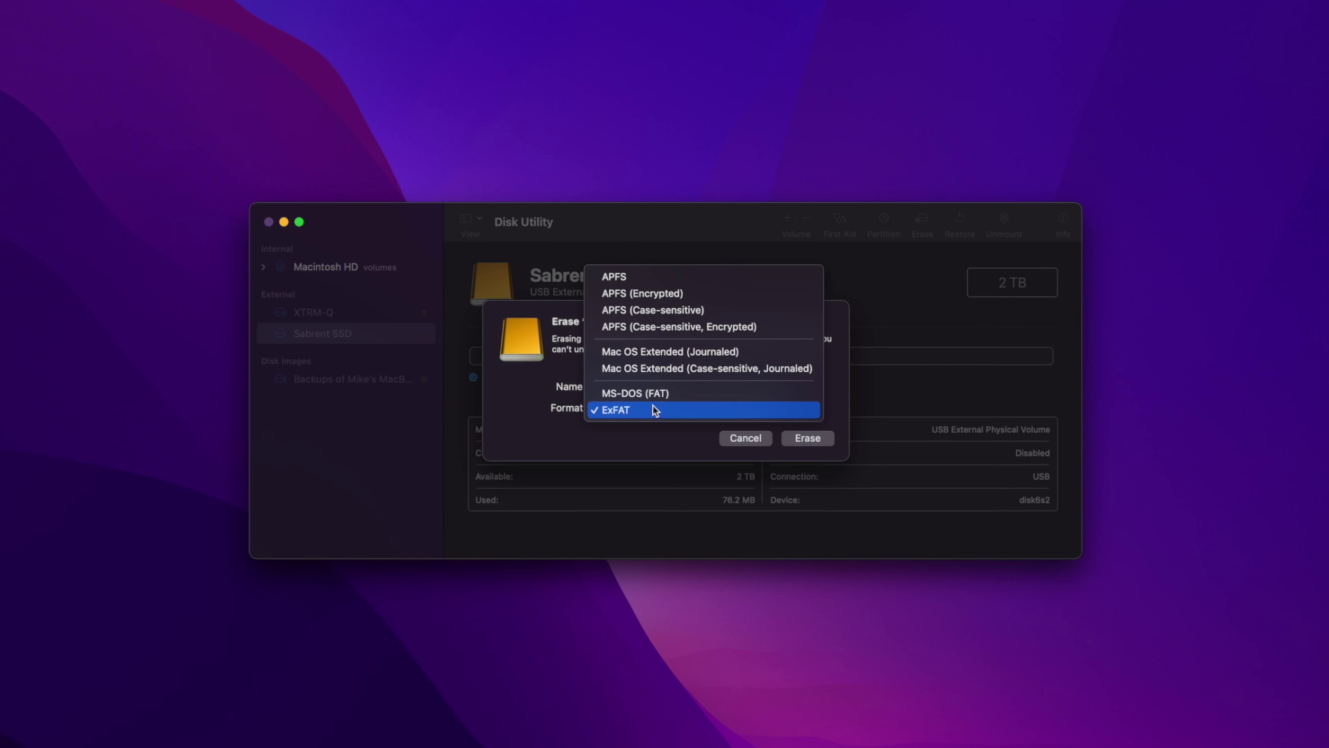
pyautogui.click(632, 278)
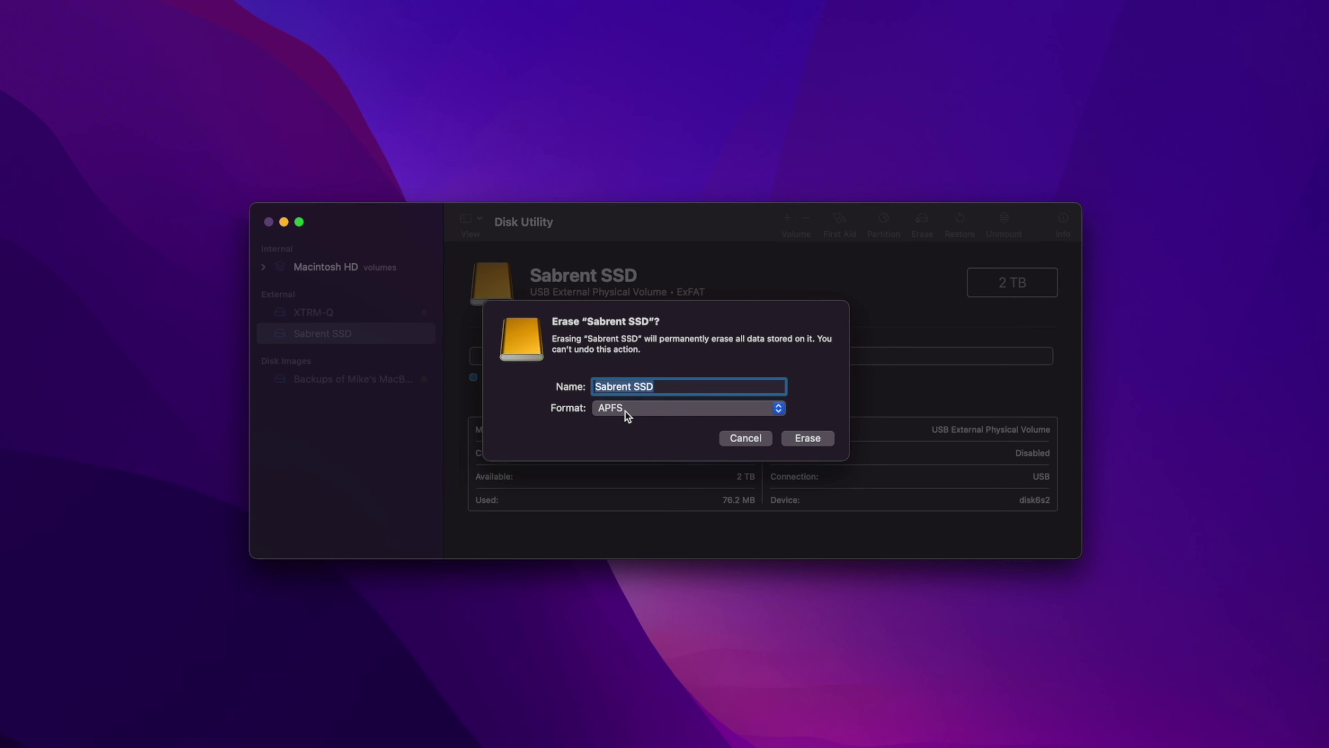
pyautogui.click(806, 439)
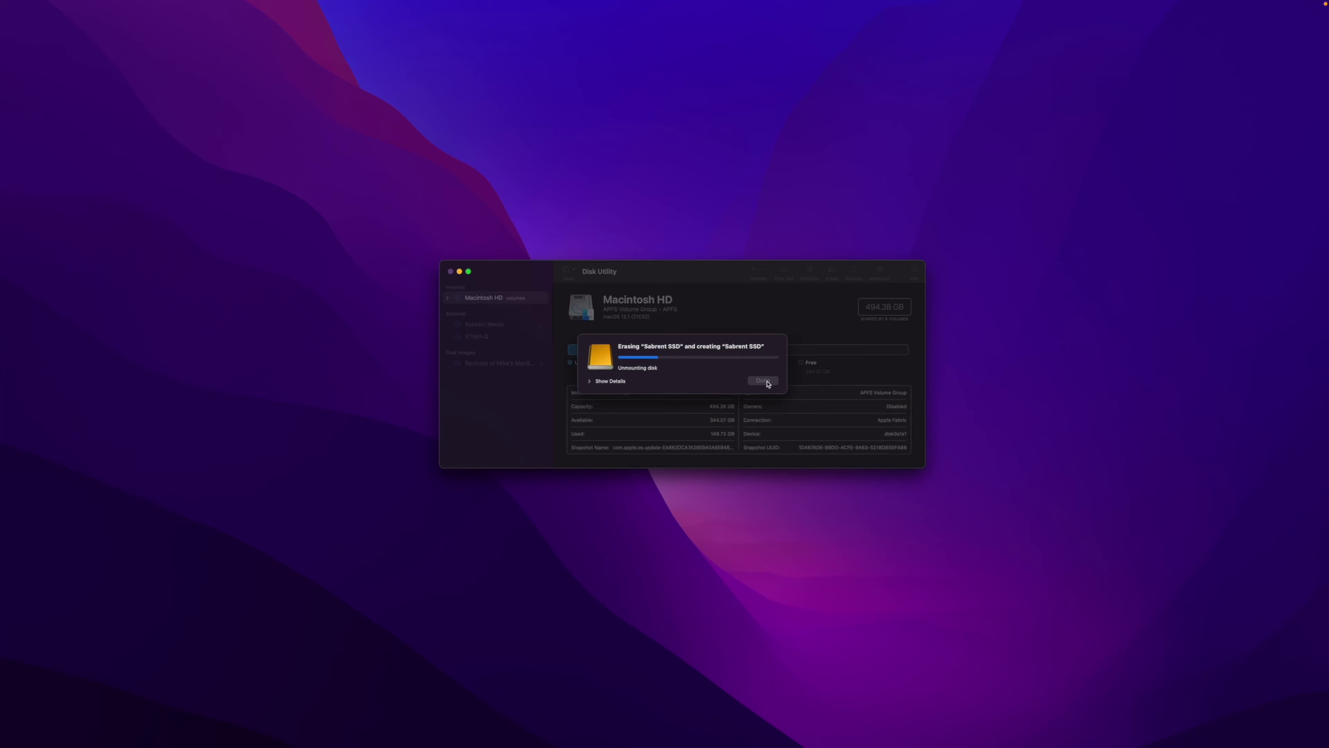
pyautogui.click(803, 407)
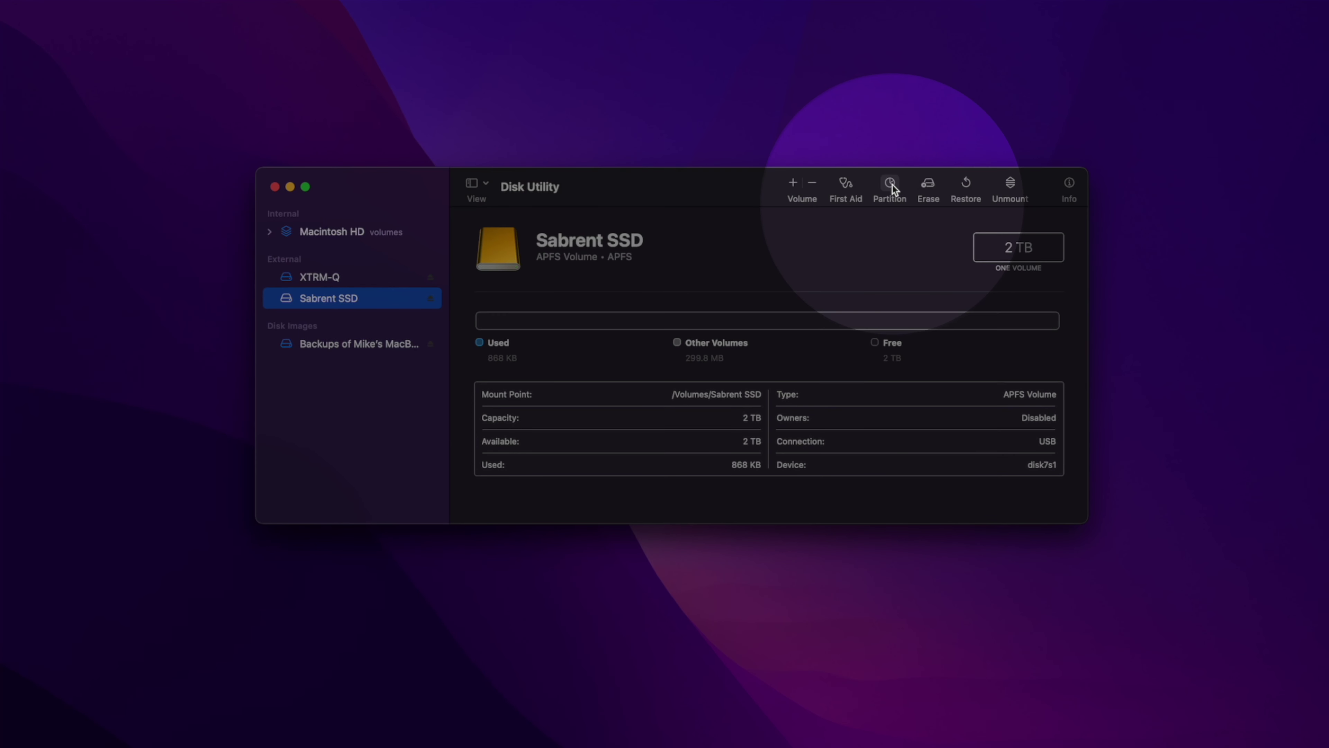
pyautogui.click(891, 183)
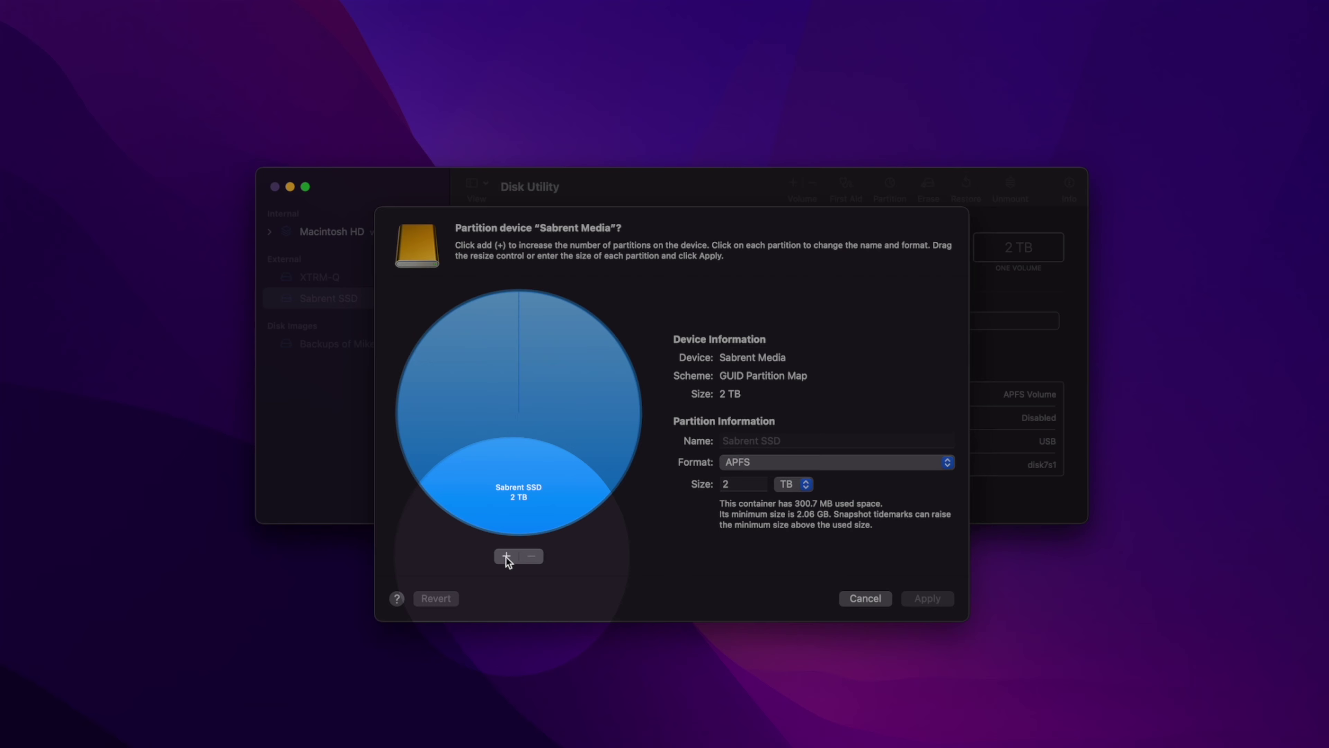
# Step: Add a second partition to the Sabrent Media drive and compare both partitions
pyautogui.click(504, 556)
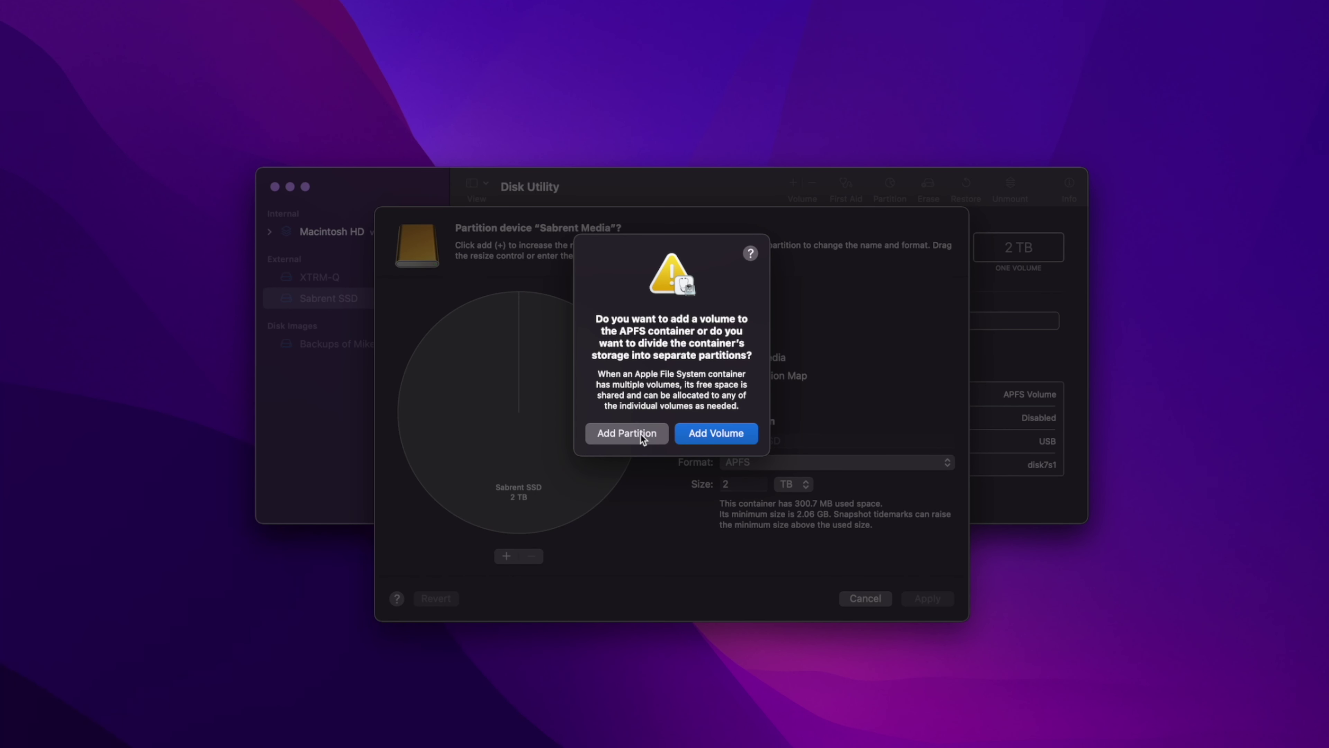
pyautogui.click(627, 433)
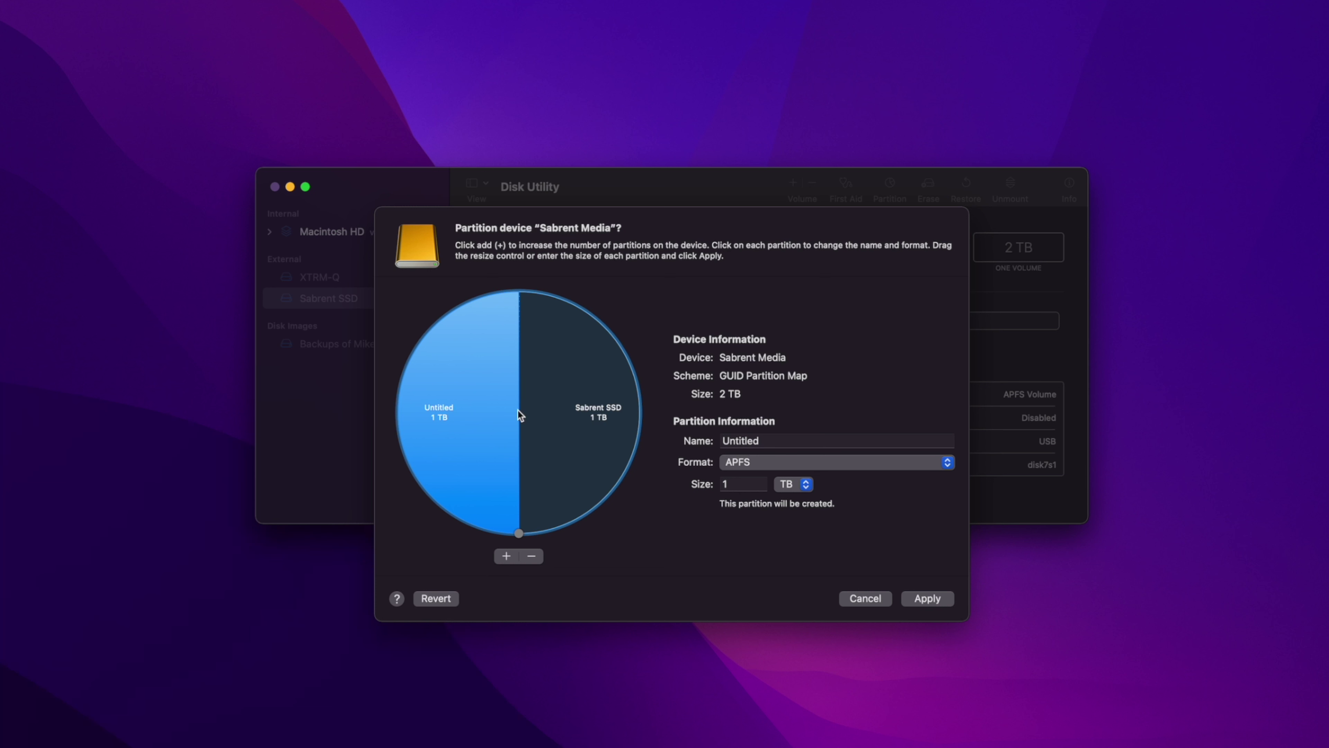
pyautogui.click(563, 409)
pyautogui.click(505, 418)
pyautogui.click(548, 418)
pyautogui.click(488, 410)
# Step: Name the new partition 'Windows' and set its format to ExFAT
pyautogui.click(762, 442)
pyautogui.doubleClick(762, 441)
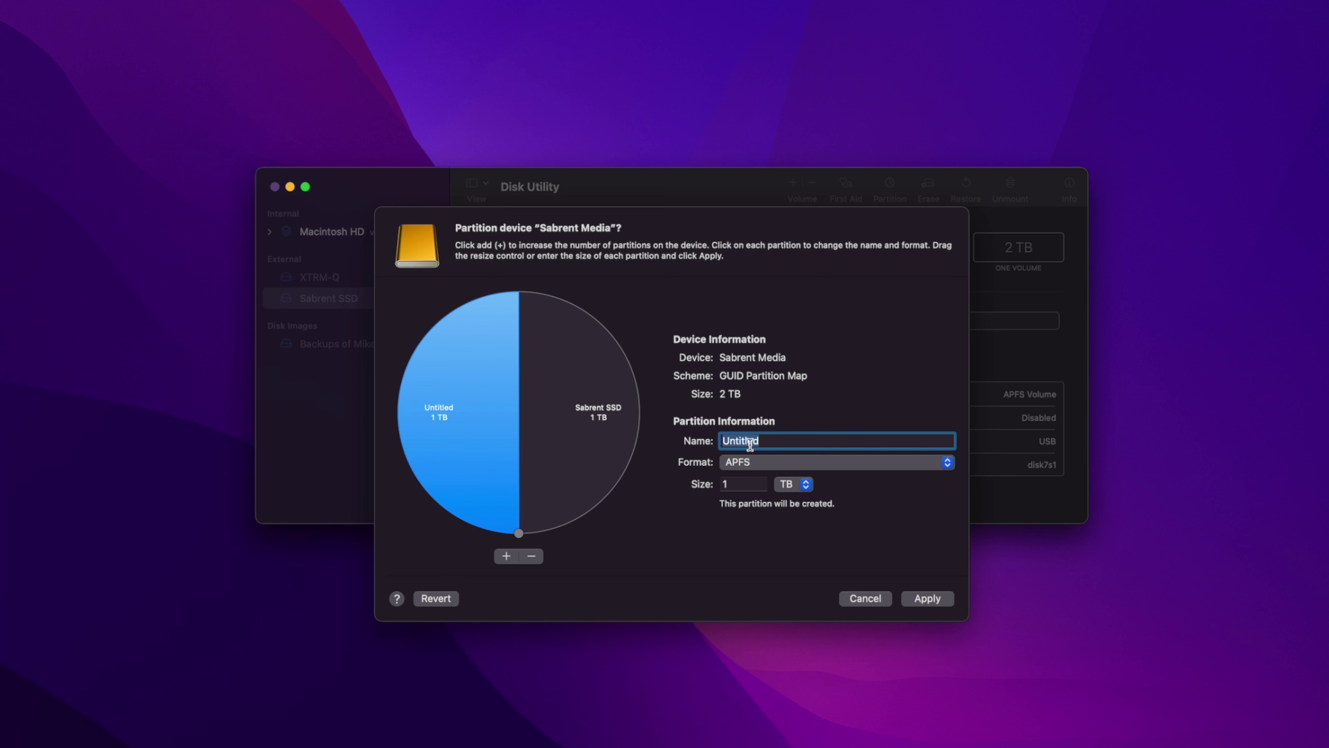
pyautogui.write('Windows')
pyautogui.click(765, 466)
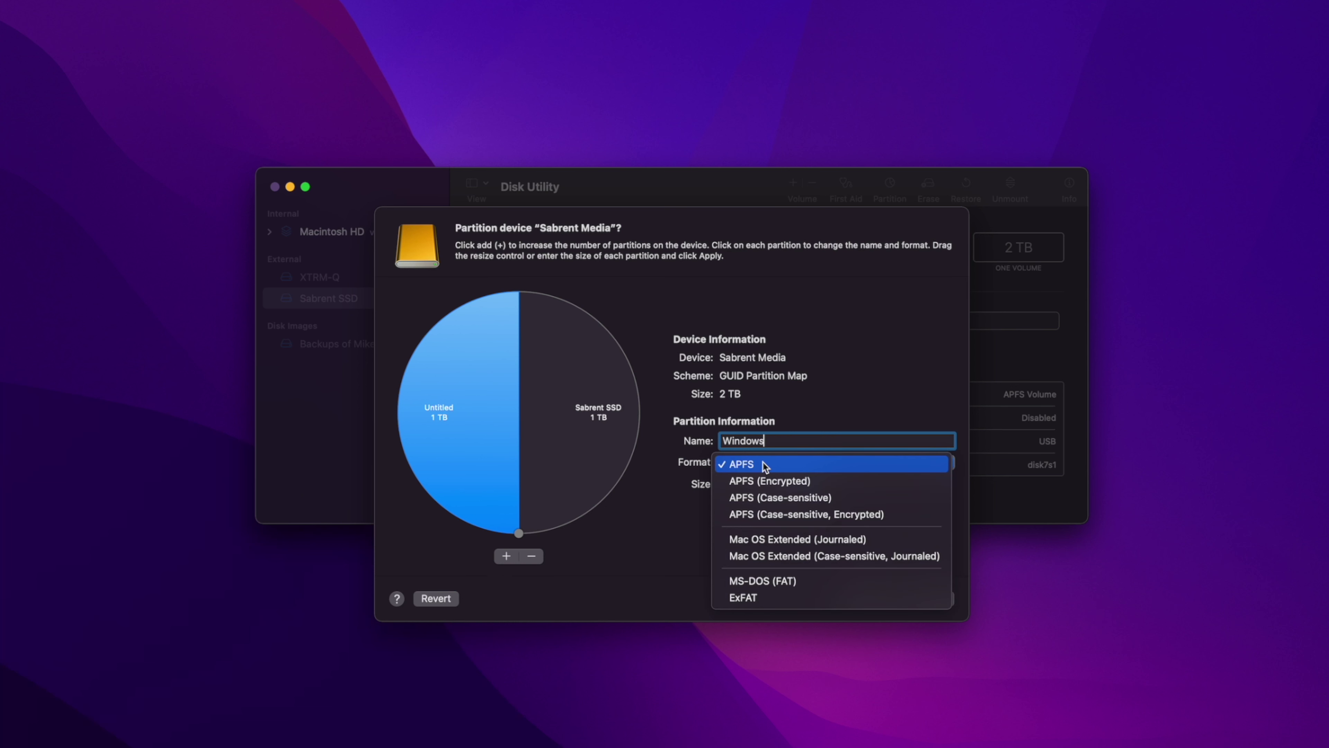
pyautogui.click(767, 598)
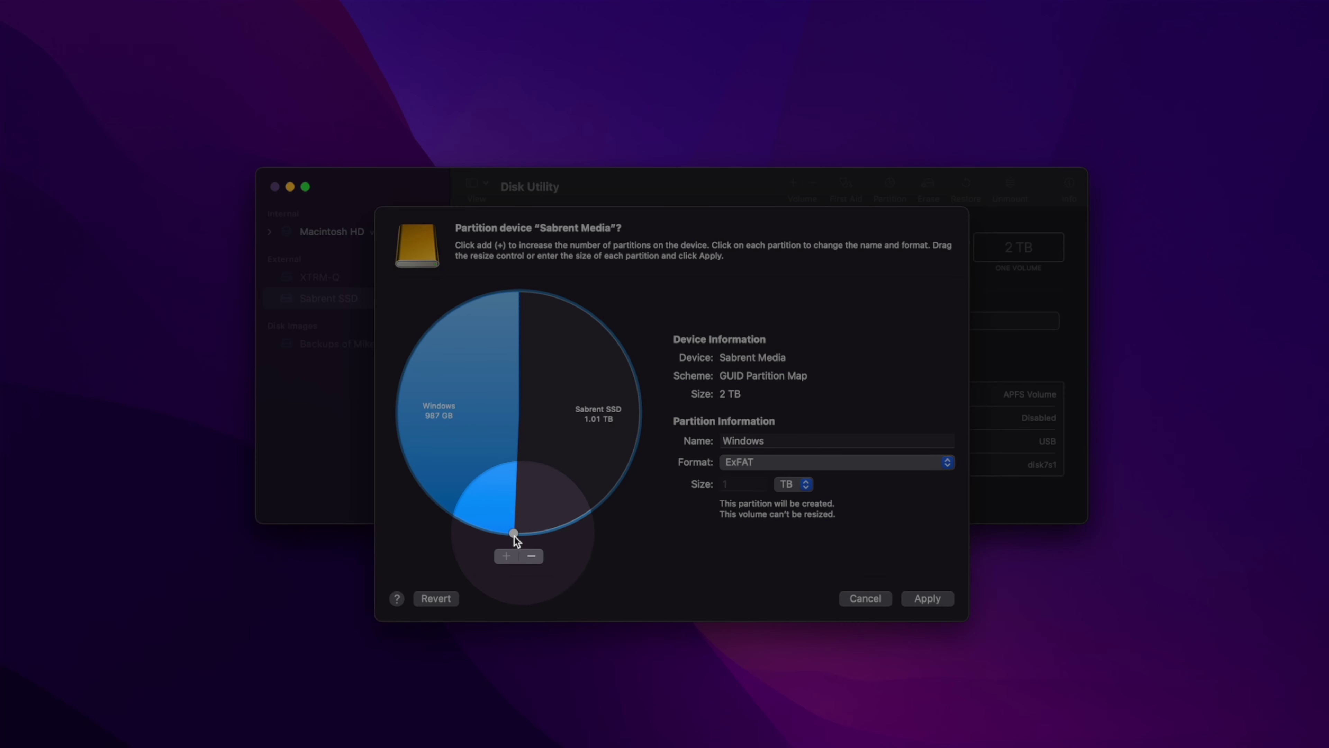
# Step: Resize Sabrent SSD to 1 TB, check the Windows partition, and apply the layout
pyautogui.moveTo(519, 536); pyautogui.dragTo(473, 475)
pyautogui.click(579, 449)
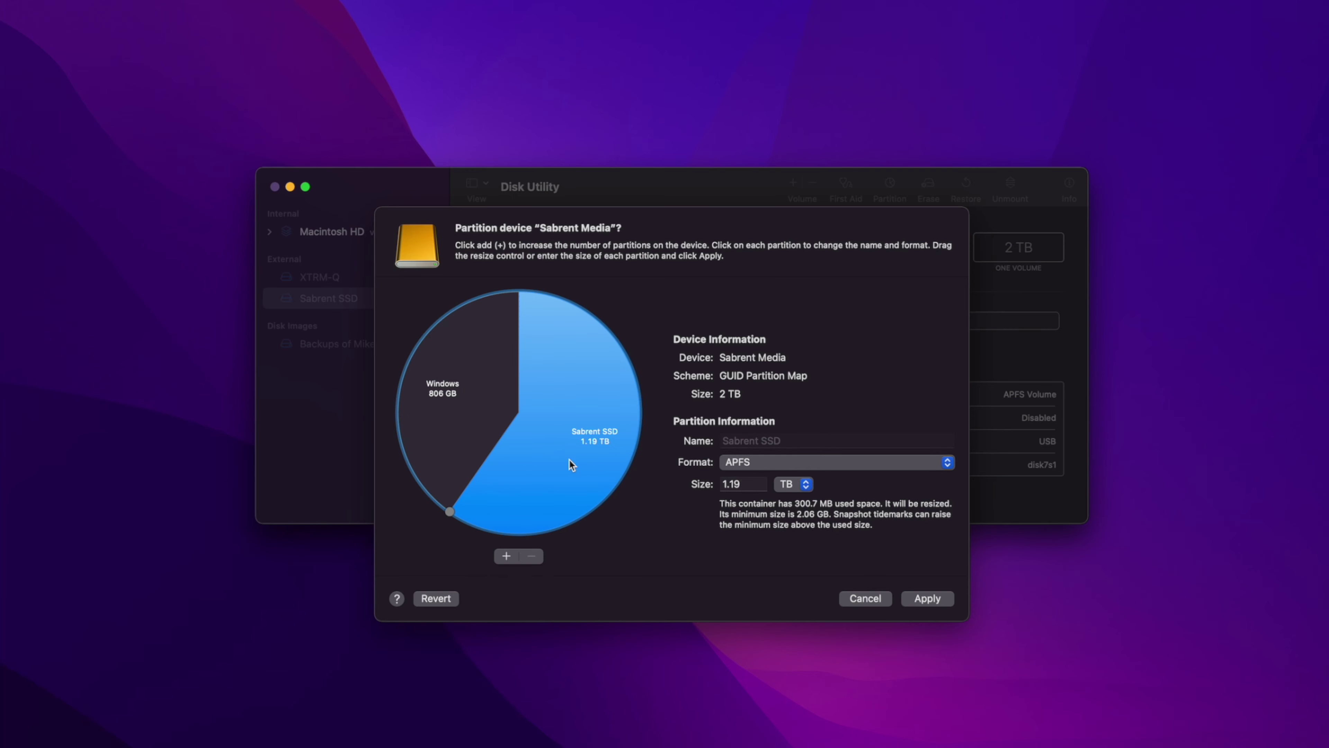
pyautogui.doubleClick(745, 485)
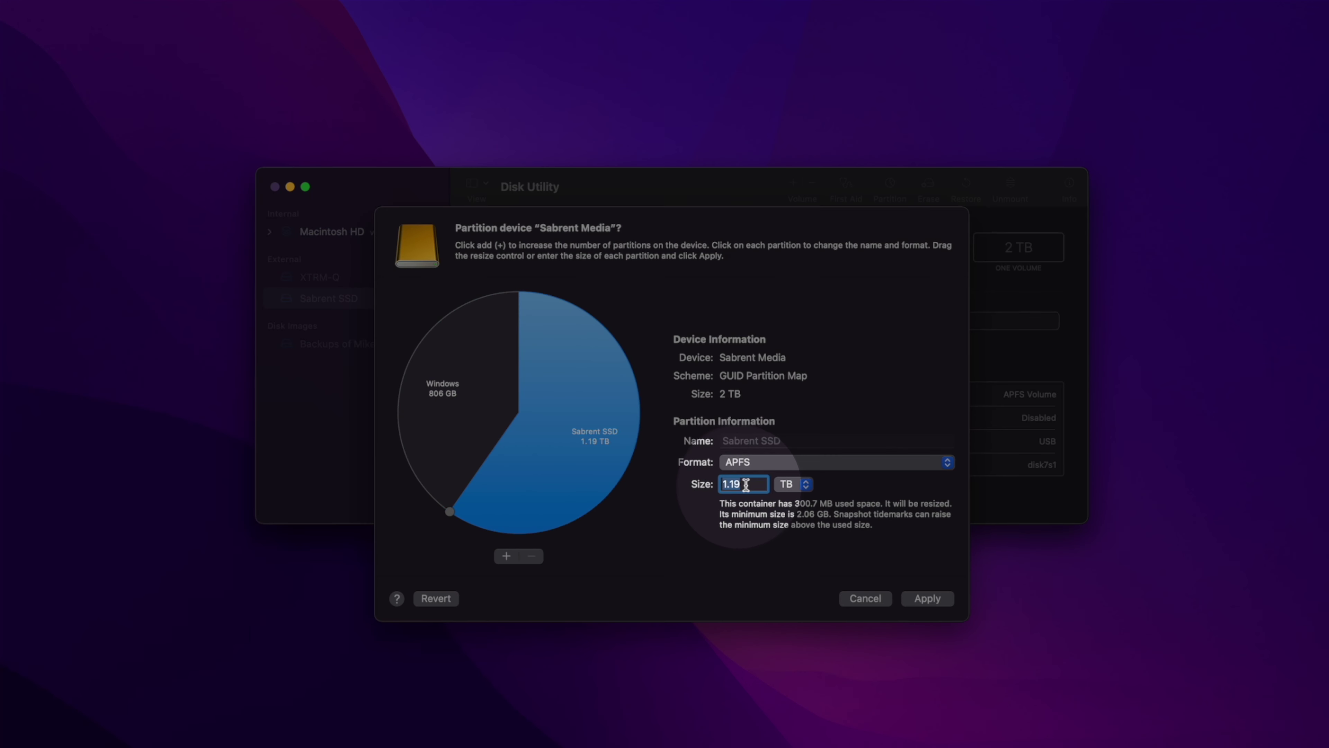
pyautogui.write('1')
pyautogui.press('Return')
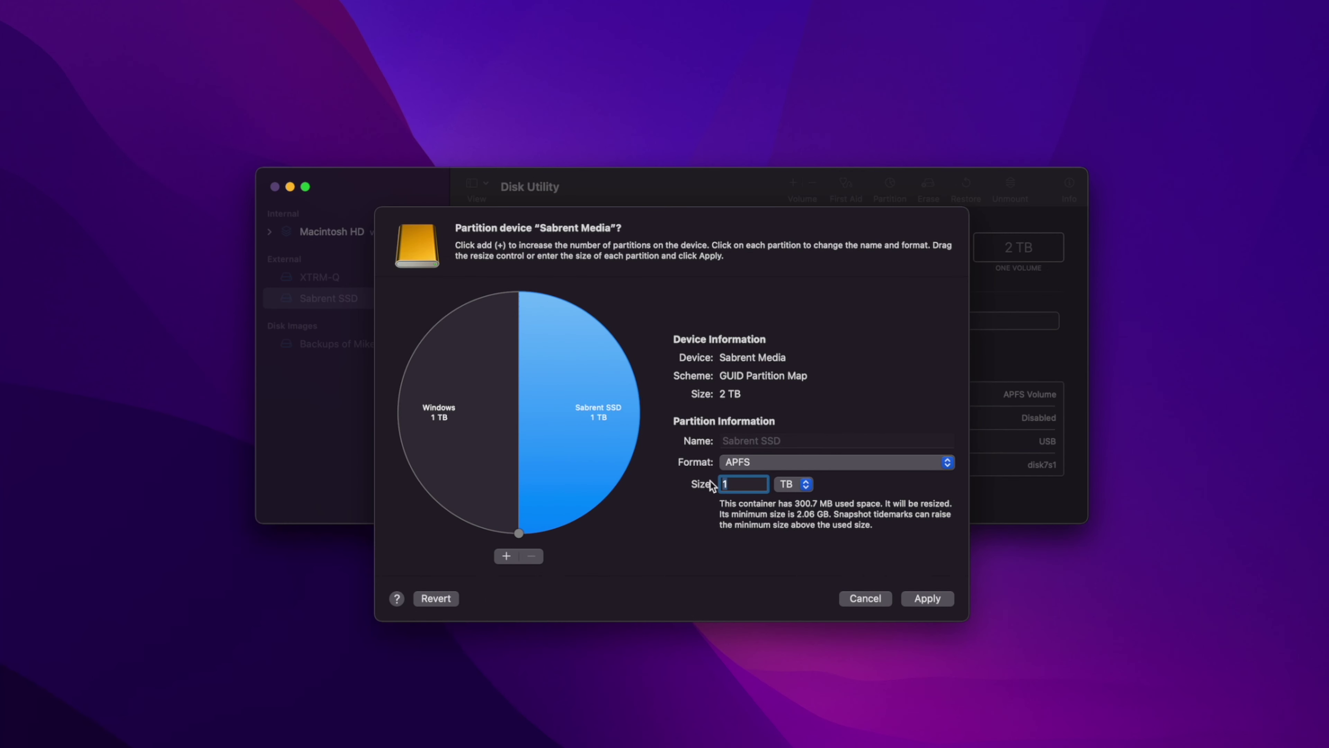
pyautogui.click(502, 434)
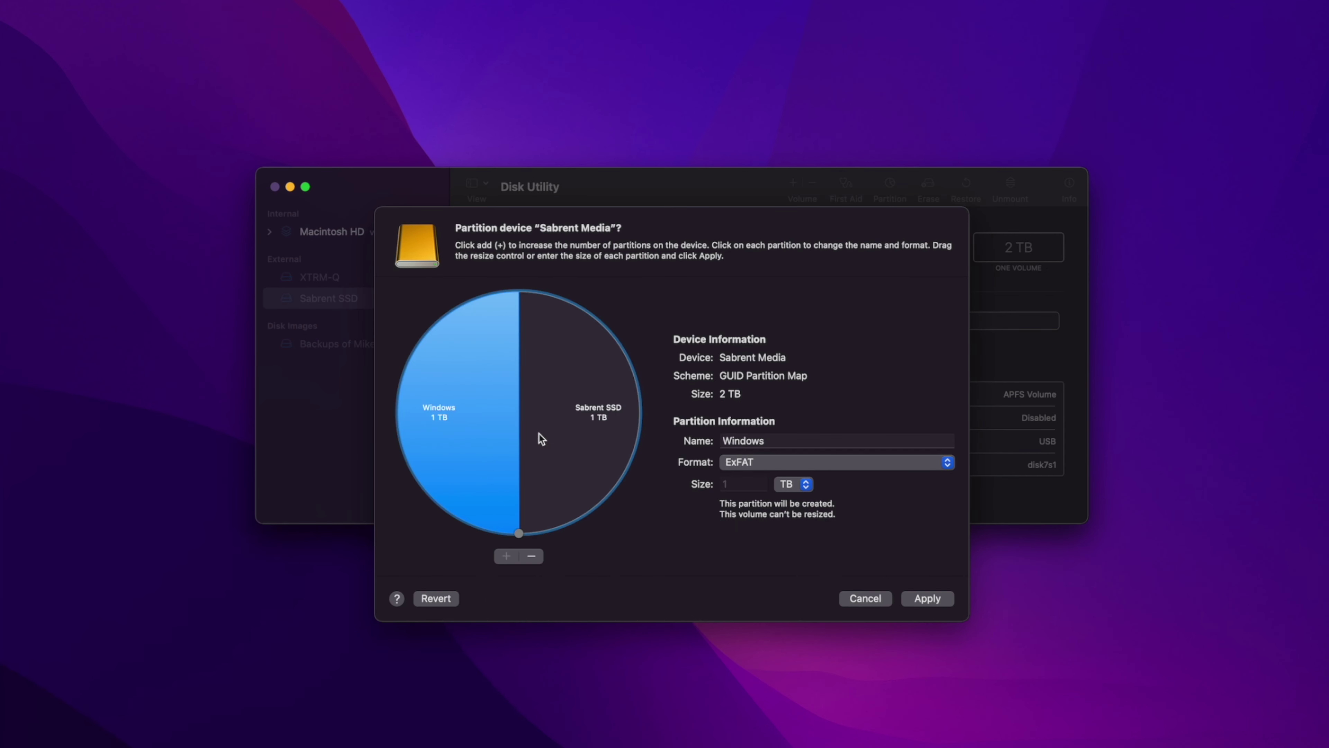
pyautogui.click(537, 437)
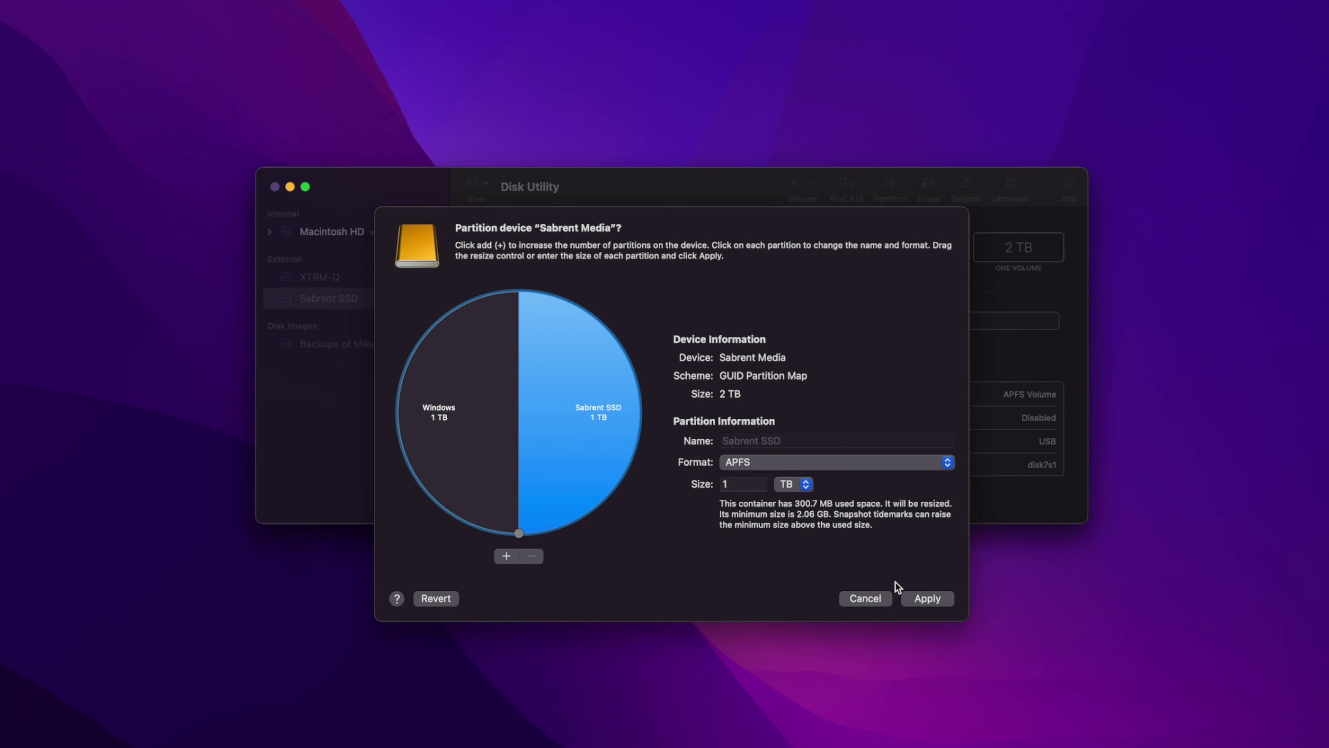
pyautogui.click(921, 599)
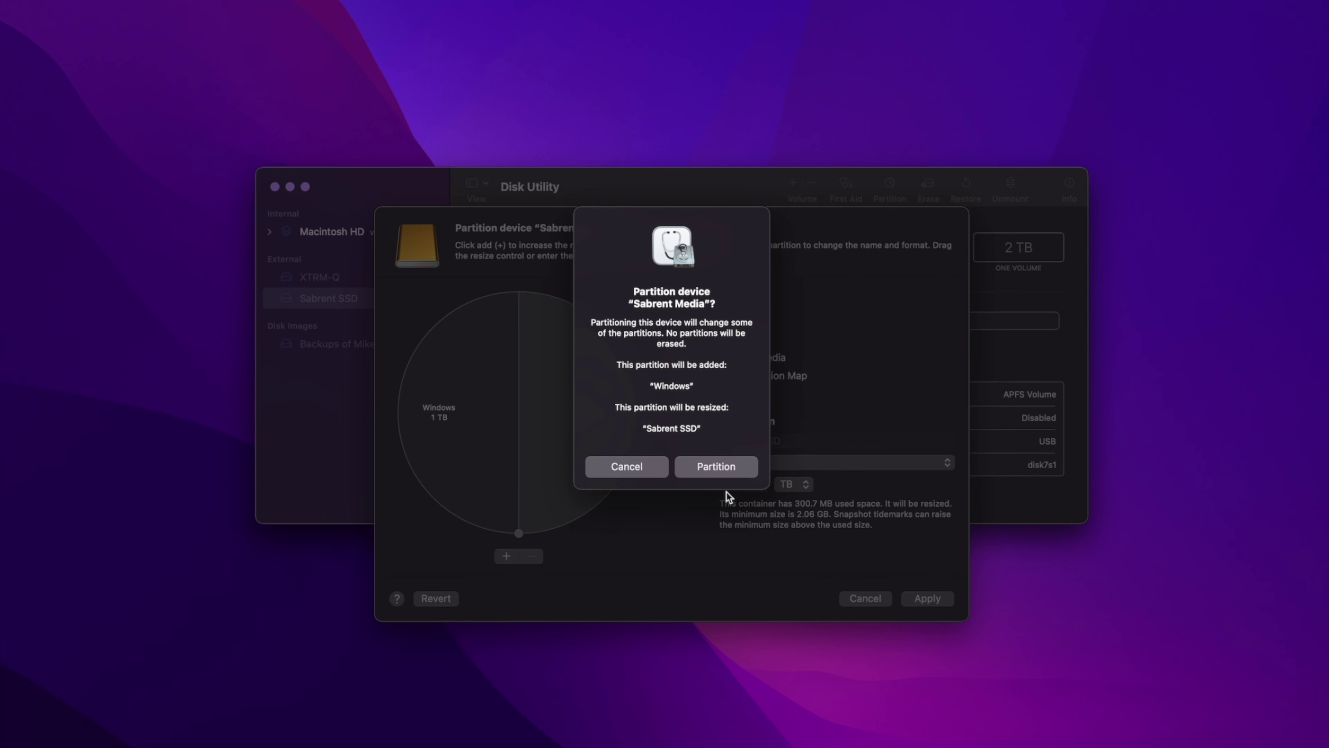
# Step: Confirm partitioning of Sabrent Media and select the new volumes in the sidebar
pyautogui.click(720, 465)
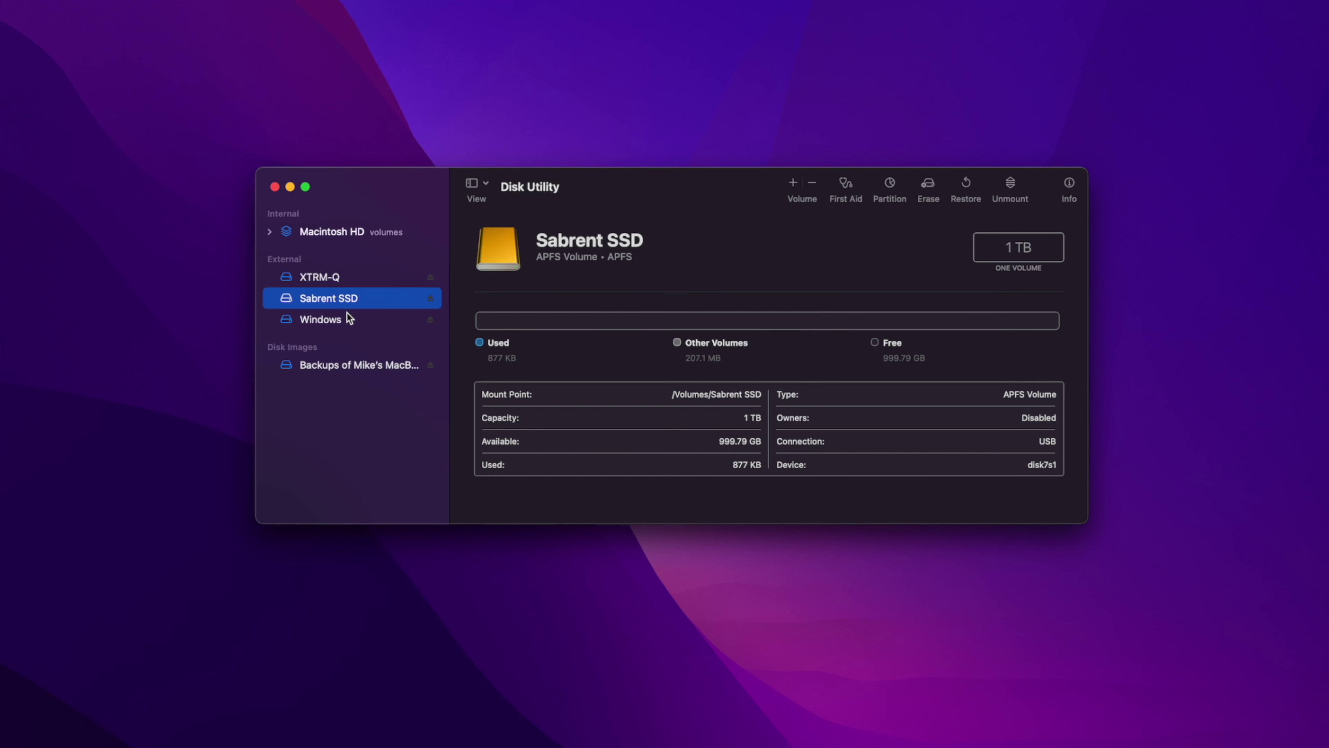
pyautogui.click(352, 318)
pyautogui.click(358, 305)
pyautogui.click(362, 314)
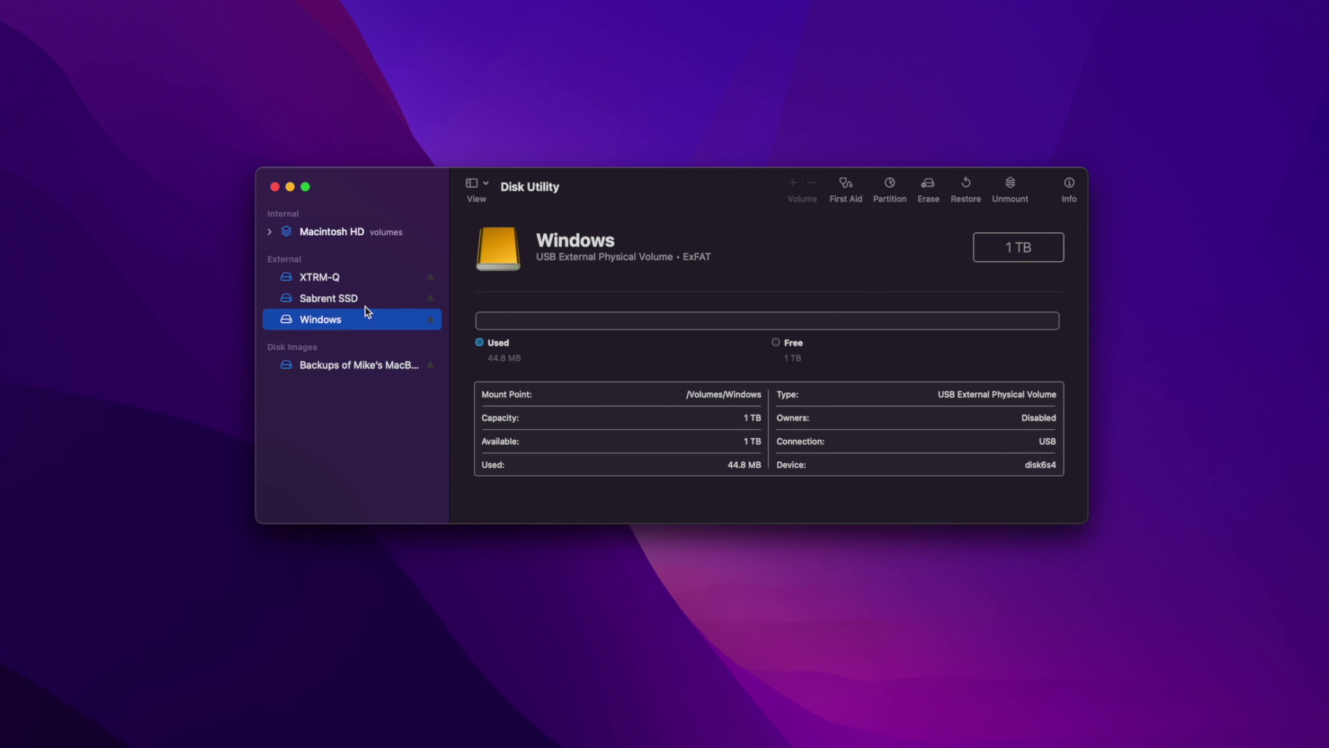
pyautogui.click(367, 303)
pyautogui.click(367, 313)
pyautogui.click(370, 303)
# Step: Switch between the Windows and Sabrent SSD volumes to compare their details
pyautogui.click(372, 313)
pyautogui.click(373, 302)
pyautogui.click(372, 315)
pyautogui.click(374, 306)
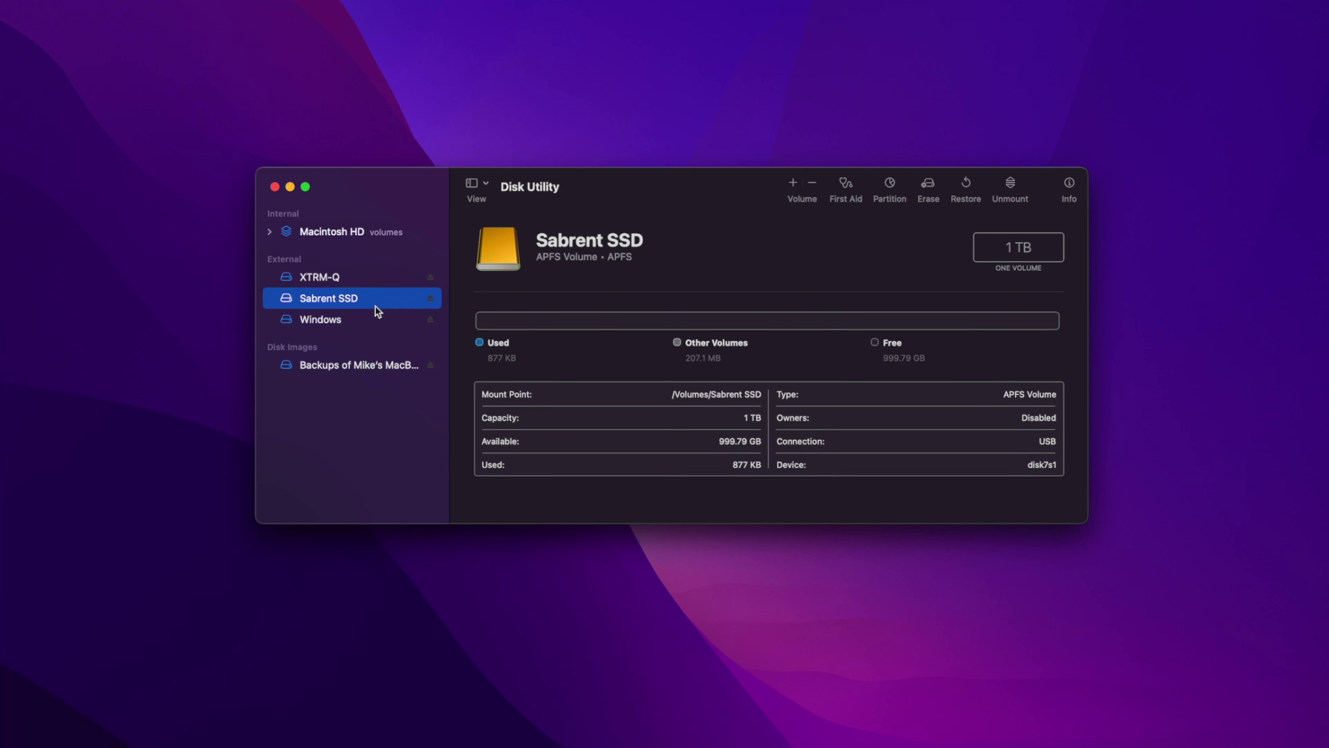
pyautogui.click(373, 317)
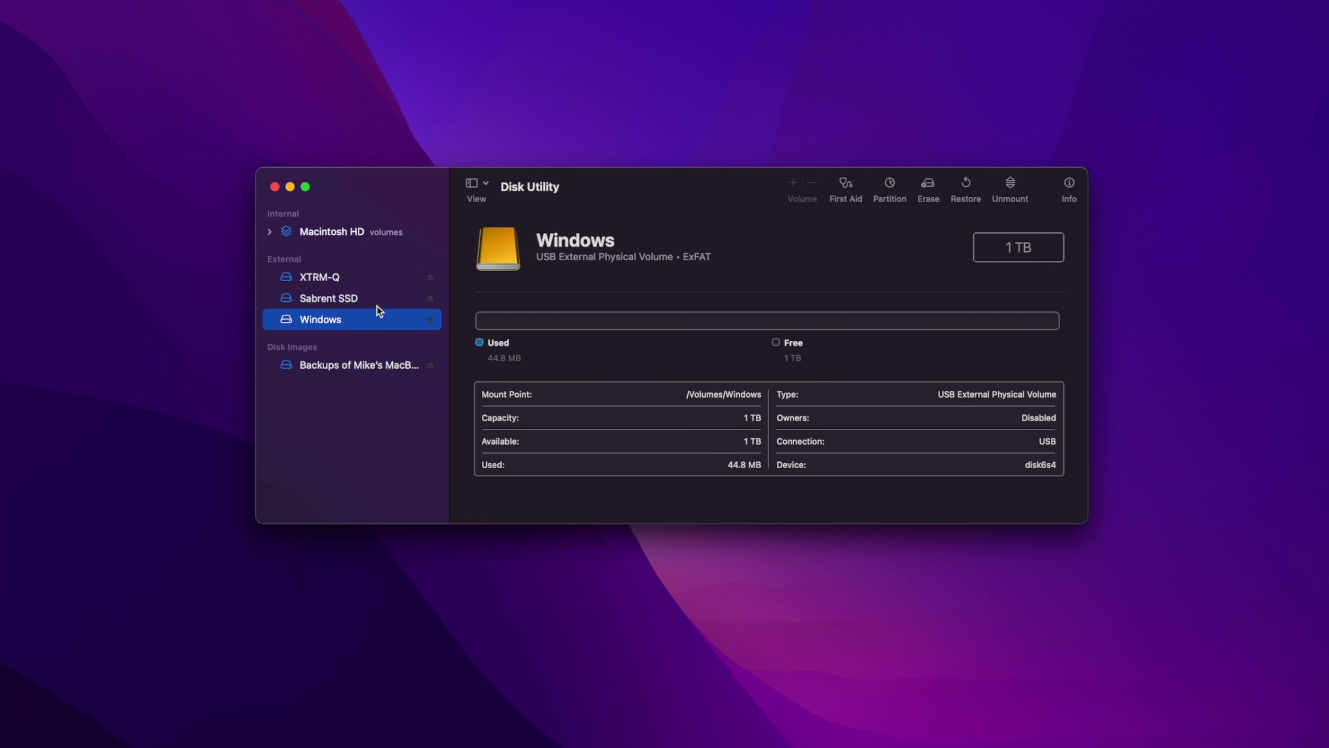
pyautogui.click(379, 304)
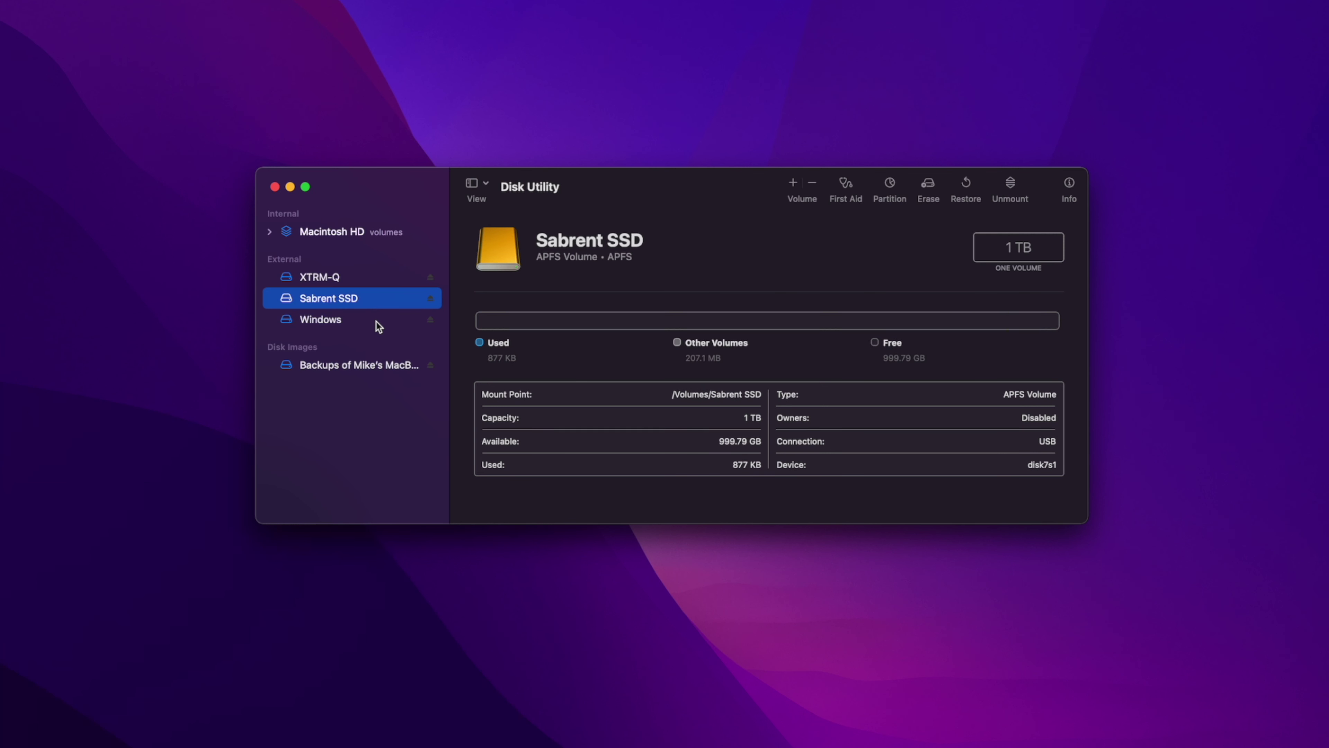
pyautogui.click(375, 321)
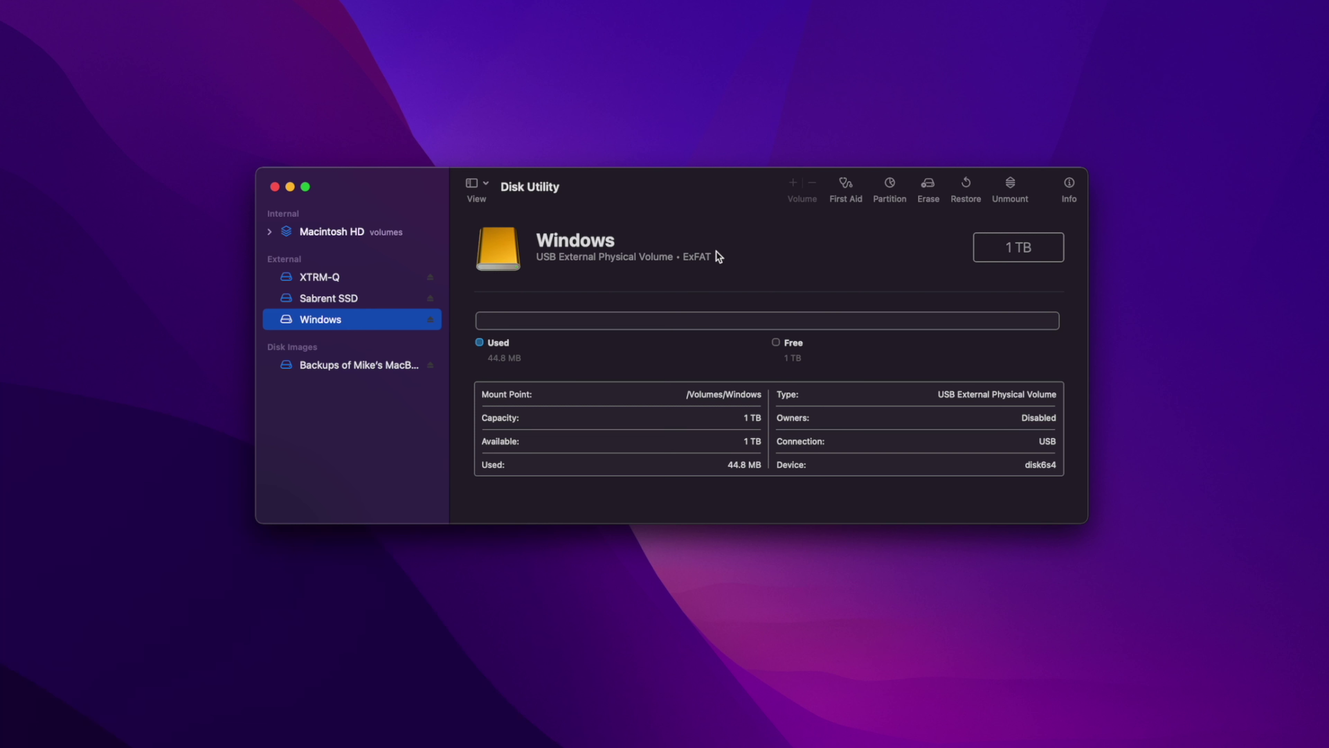
# Step: Inspect the Windows volume's name and confirm Sabrent SSD is APFS
pyautogui.doubleClick(546, 242)
pyautogui.click(637, 270)
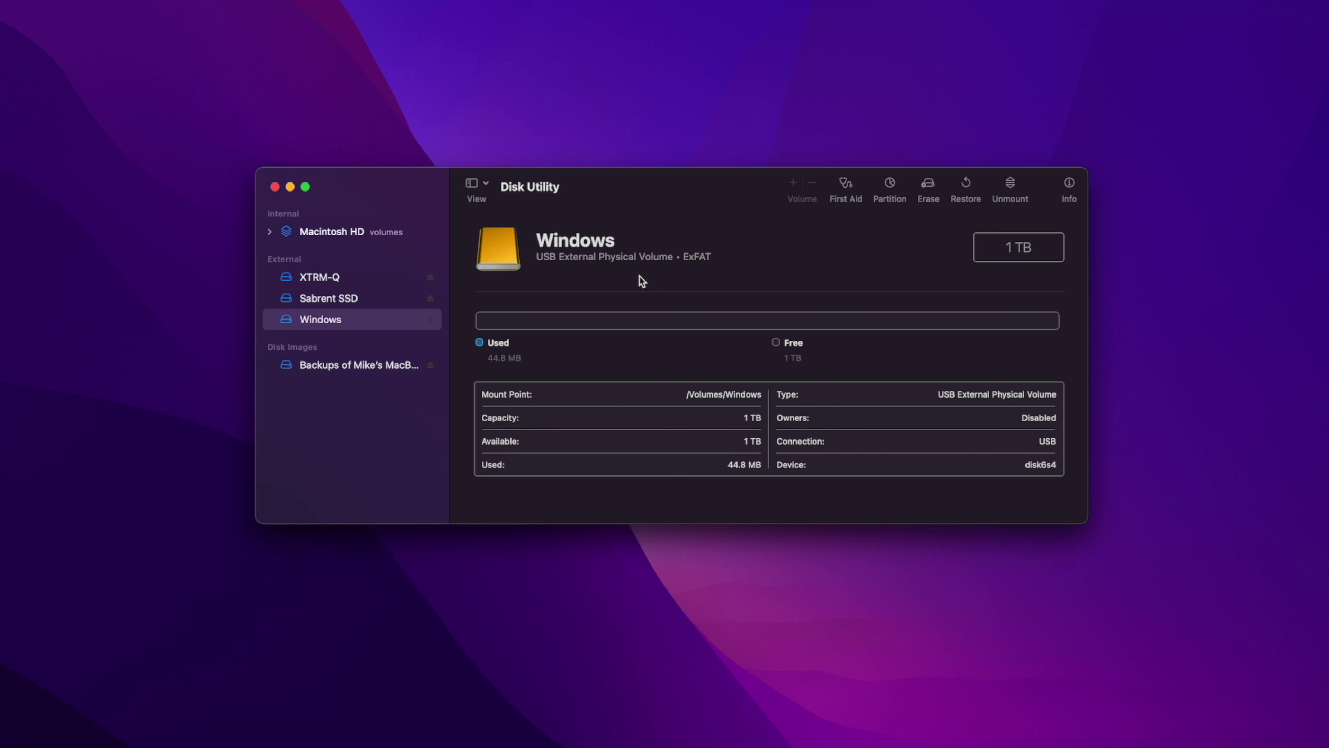
pyautogui.click(372, 300)
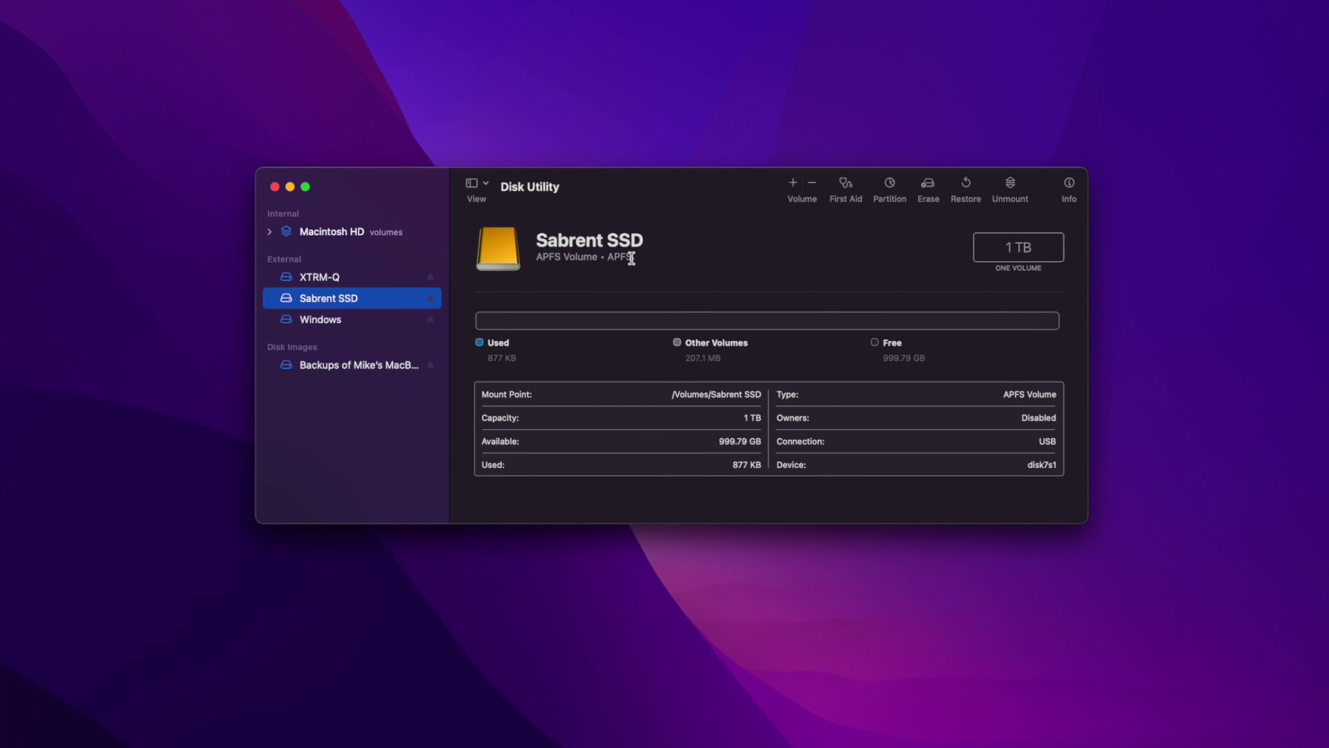
pyautogui.doubleClick(613, 259)
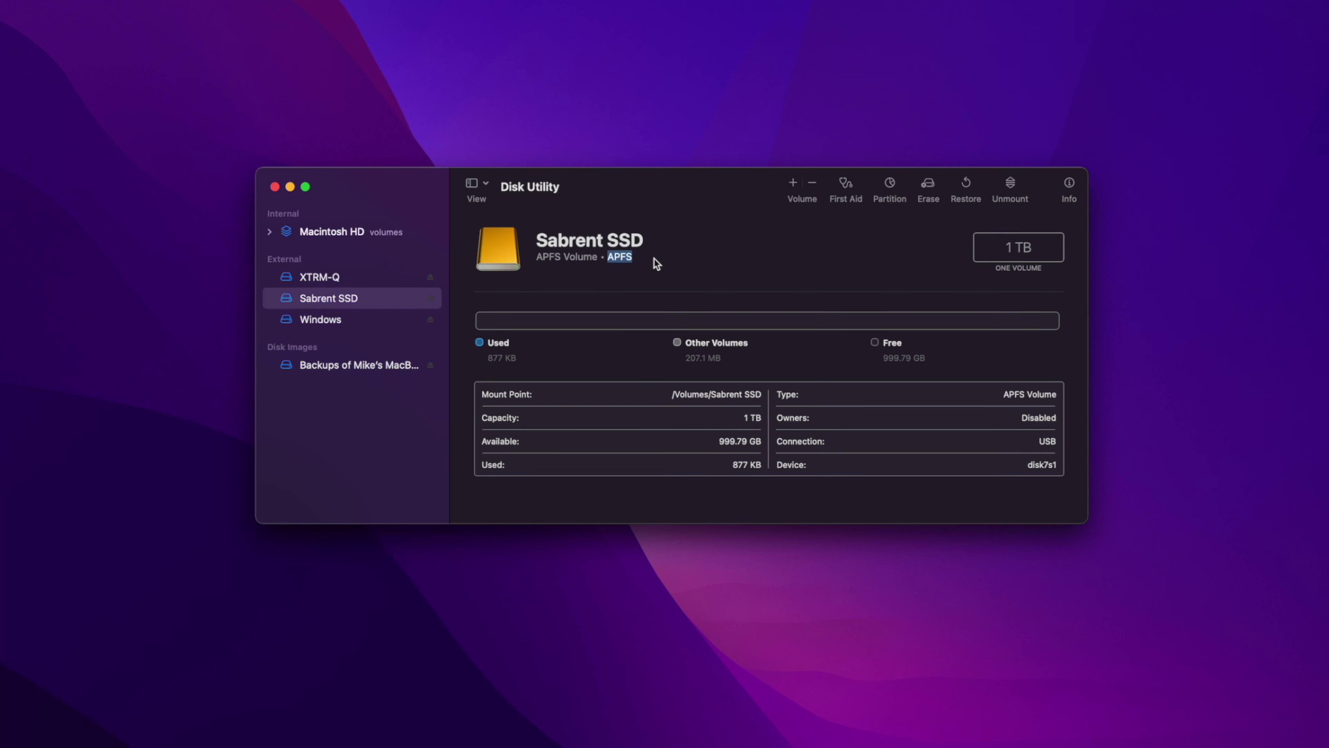